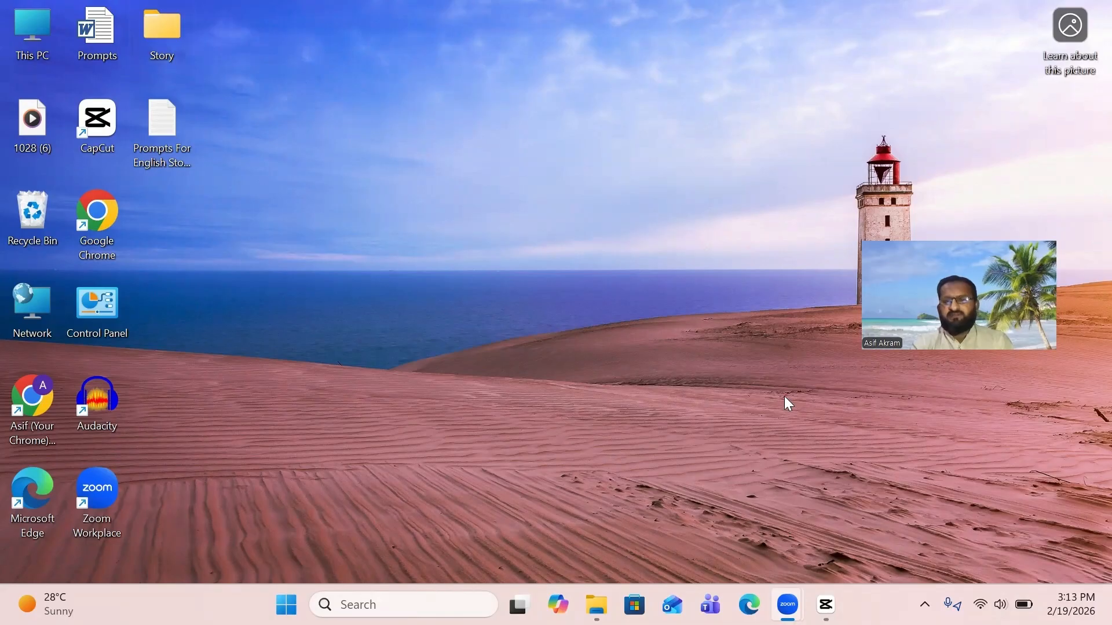
Switch to CapCut, create a new project and import audio files 1 to 12 from the Desktop's Story > Voices folder.
click(825, 605)
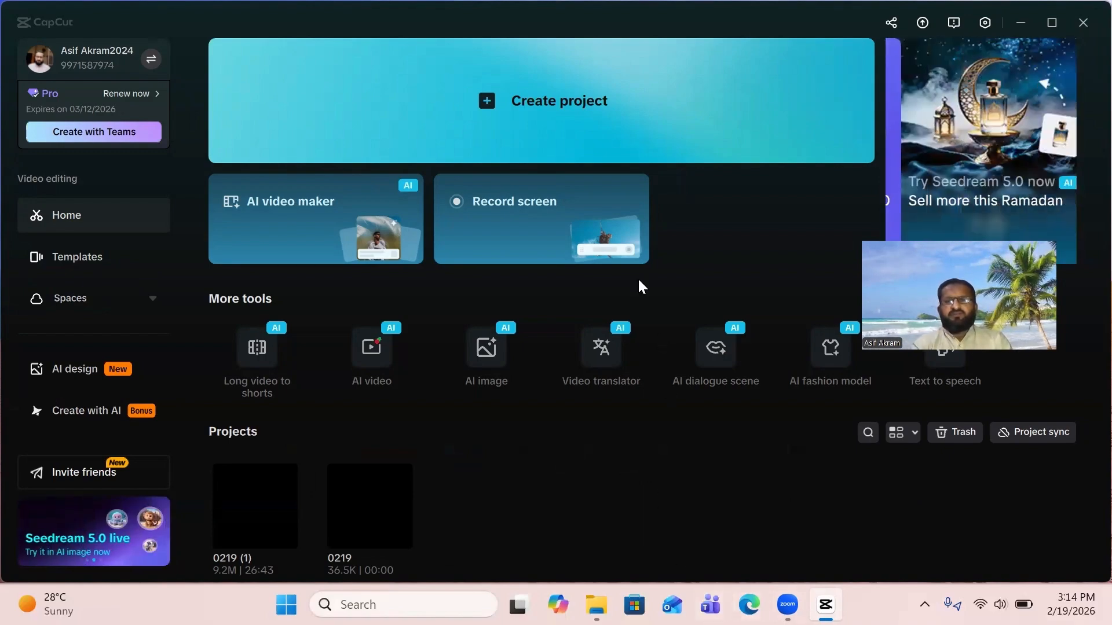
key(alt+F4)
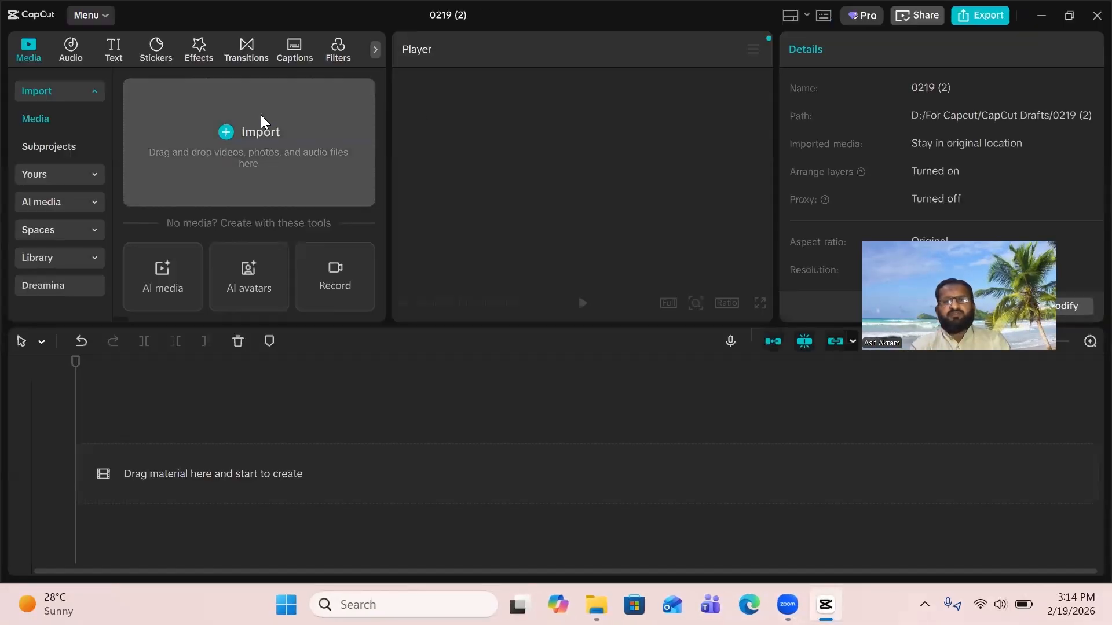
click(176, 150)
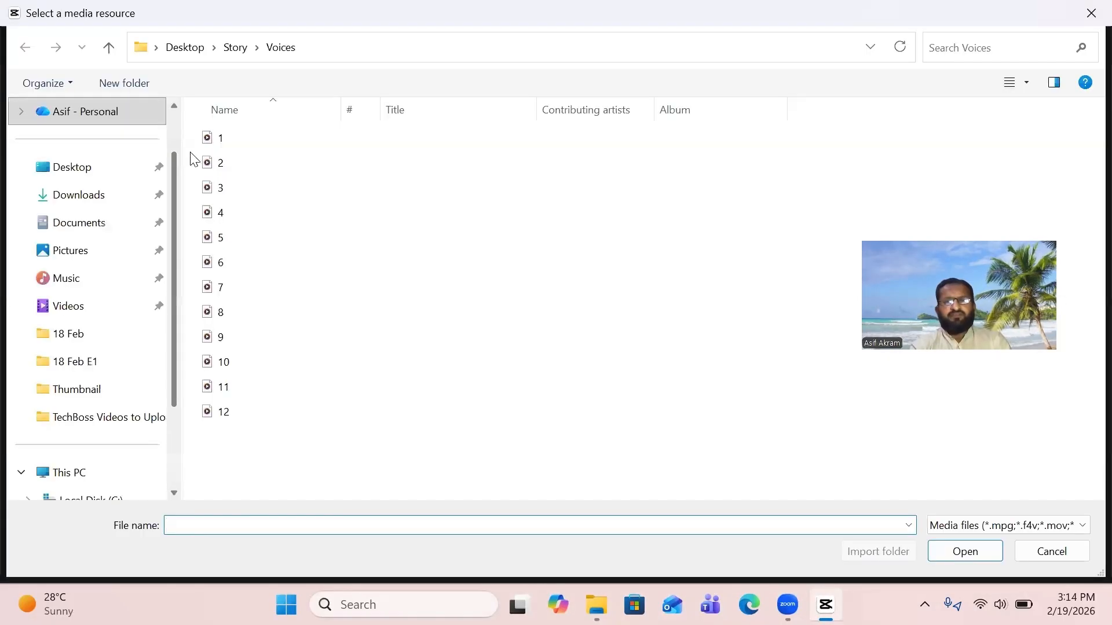
click(72, 169)
click(236, 140)
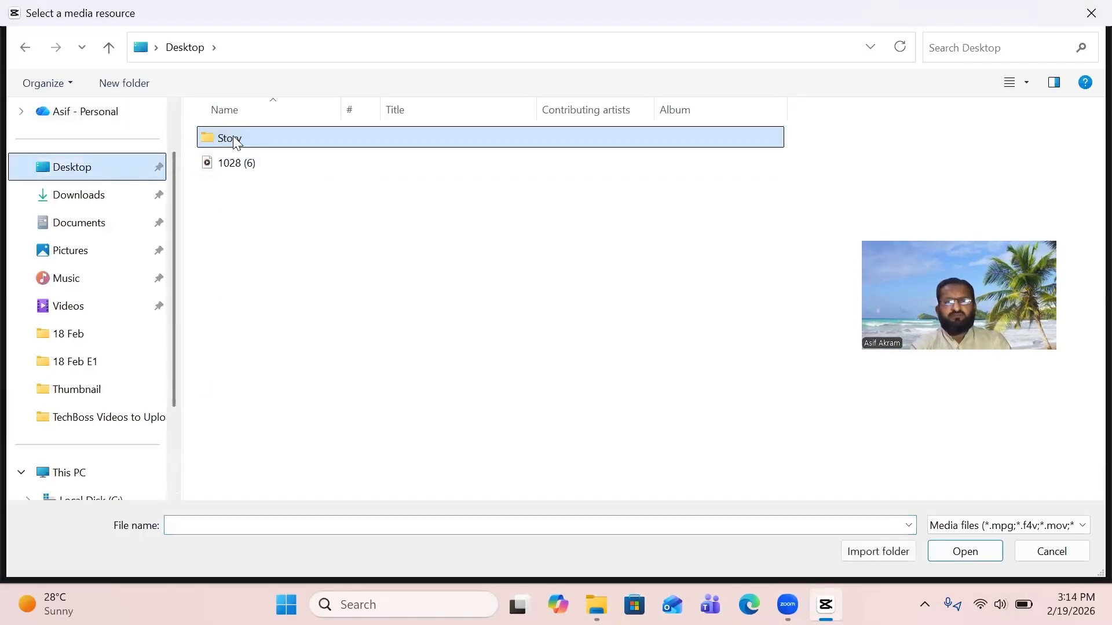
double_click(234, 141)
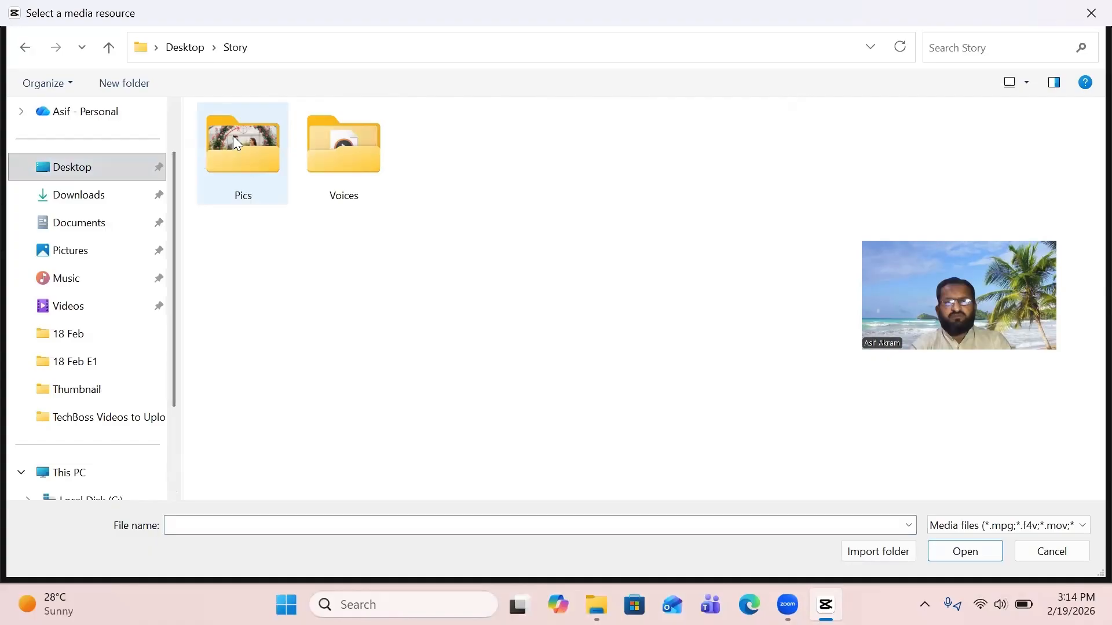
double_click(343, 145)
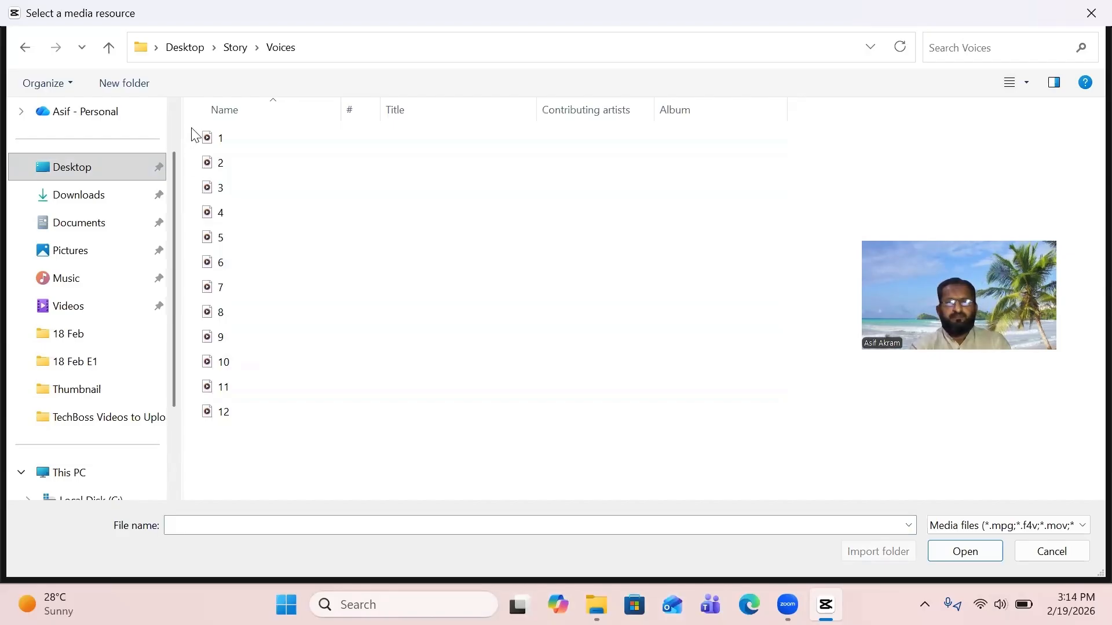
drag(195, 135, 228, 422)
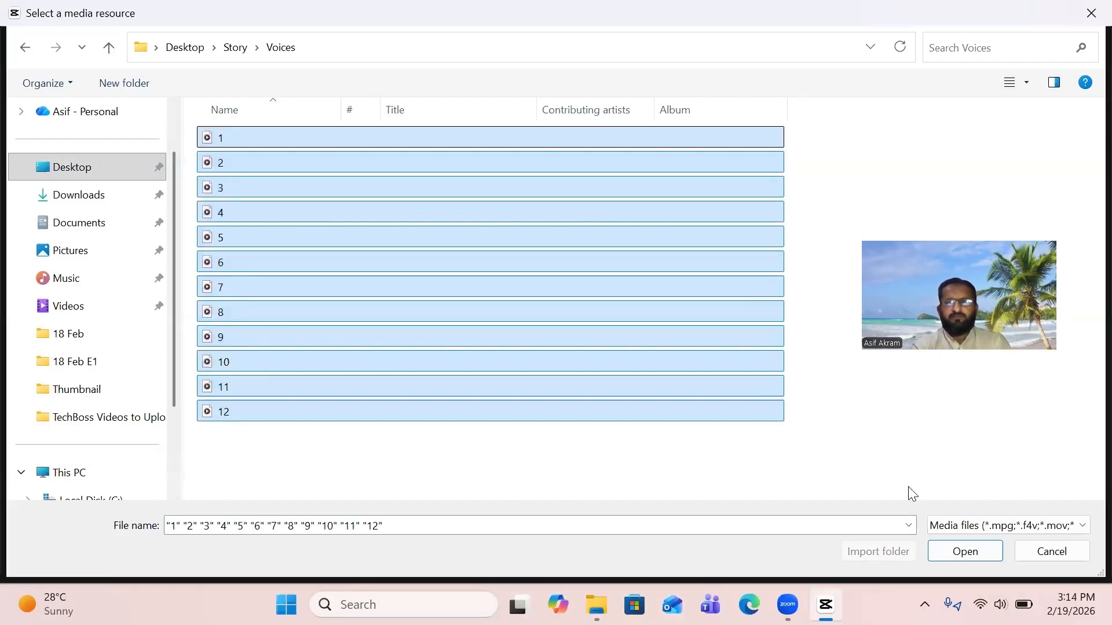
click(965, 550)
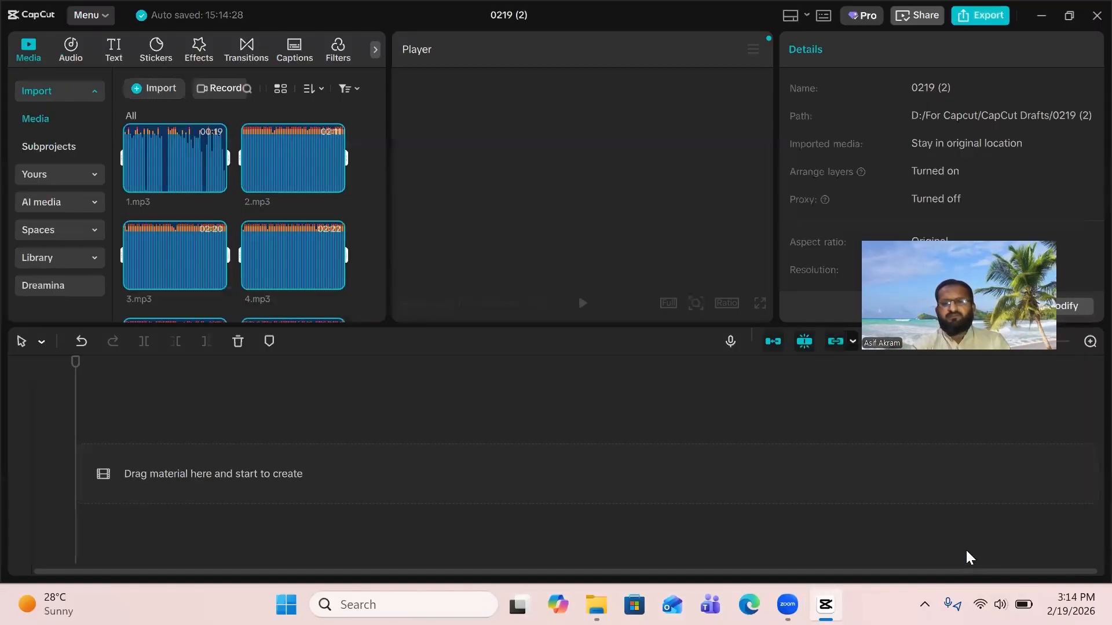
Add all twelve imported audio clips to the timeline and return the playhead to the start.
scroll(359, 200, down, 3)
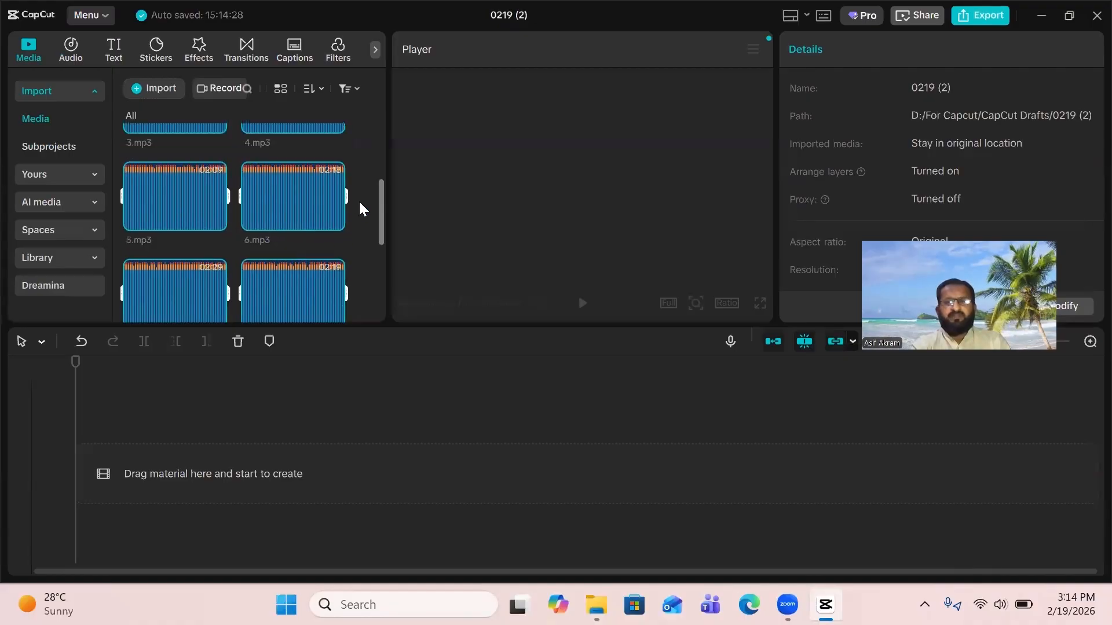
scroll(359, 200, down, 3)
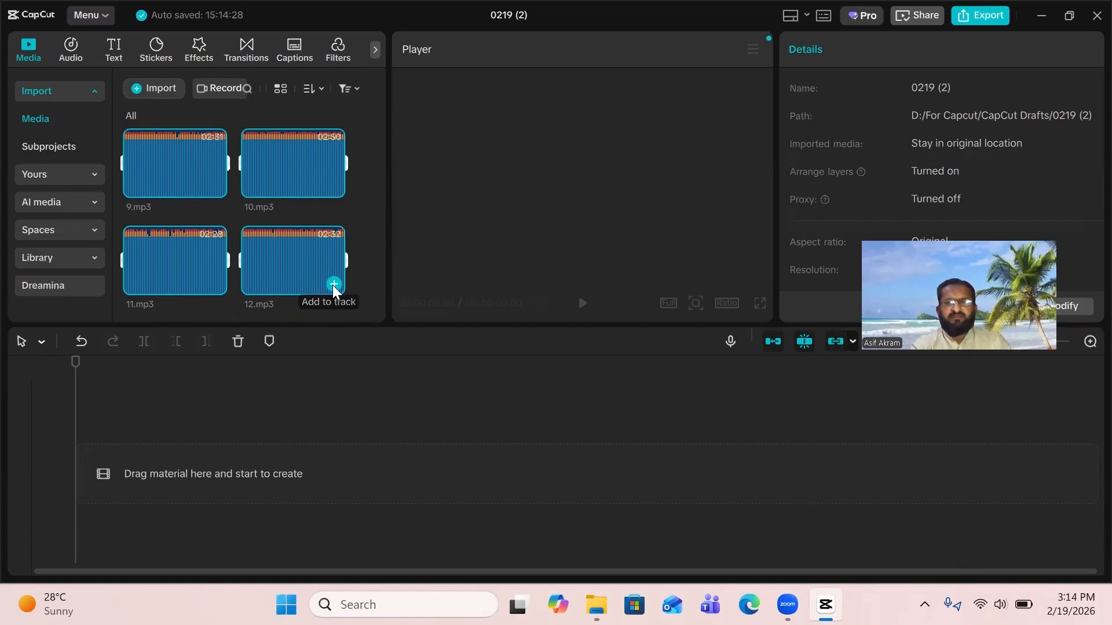
click(333, 283)
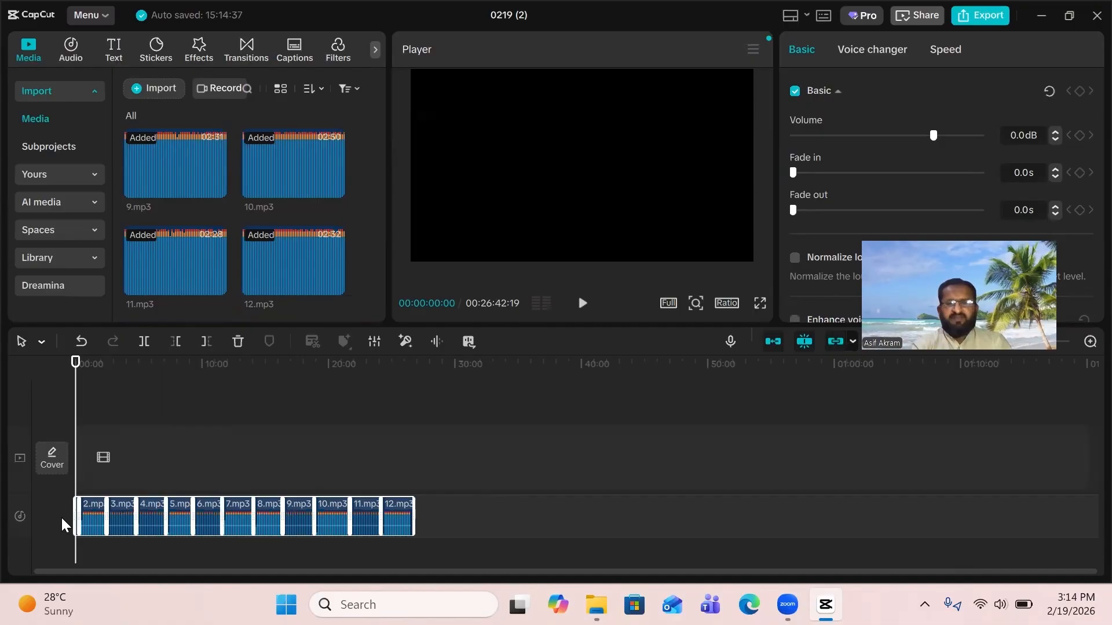
click(446, 462)
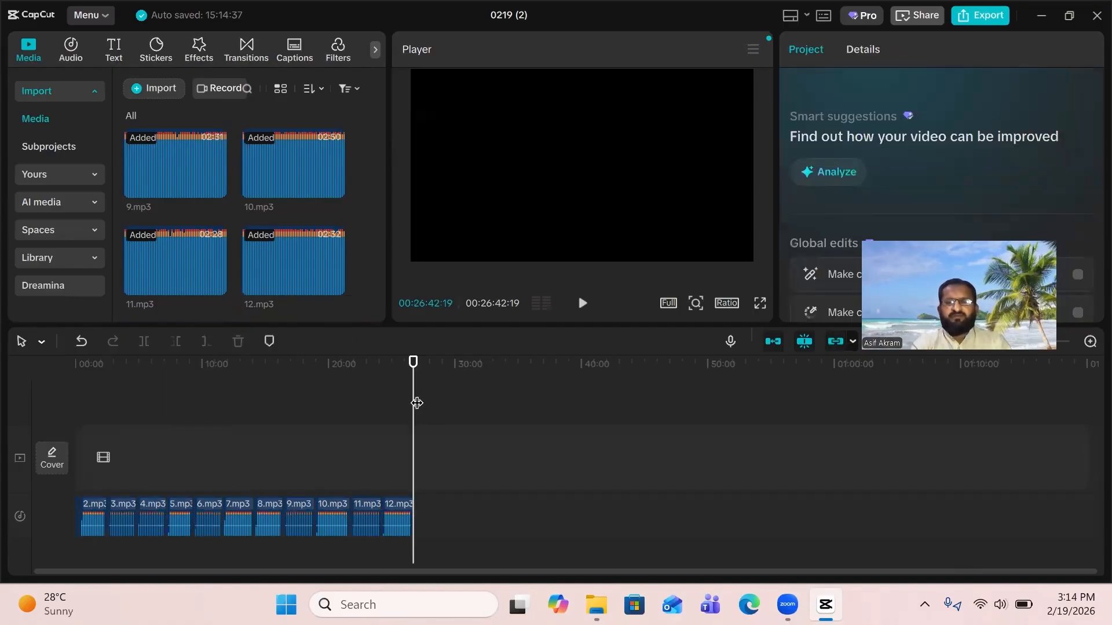
drag(415, 402, 1, 451)
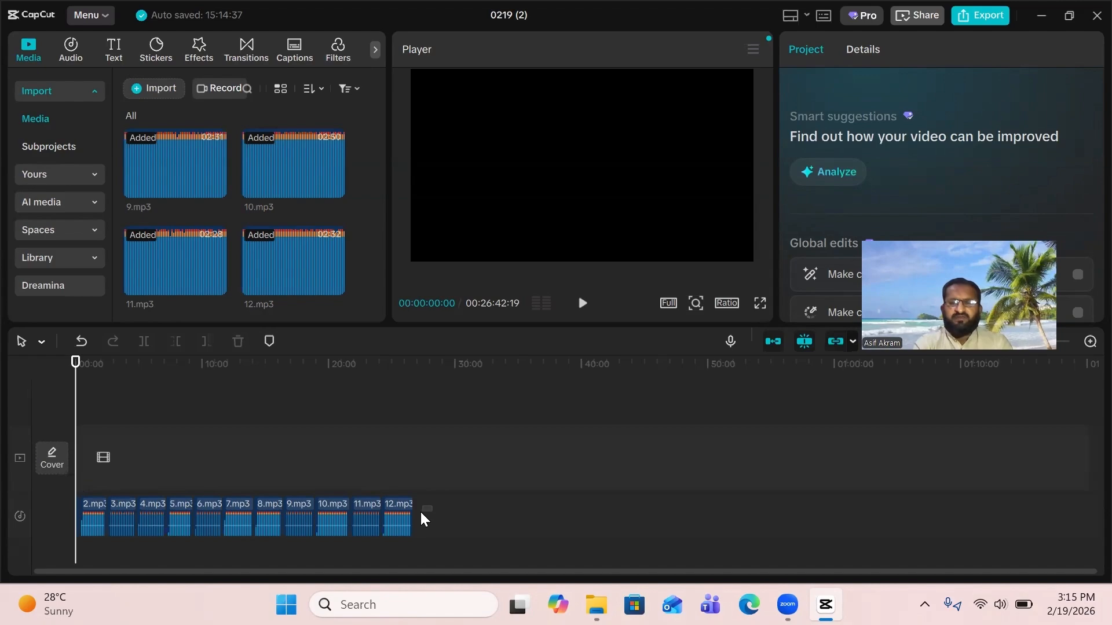
Set the volume of all the audio clips on the timeline to 10.0 dB and play a short preview.
drag(417, 513, 51, 531)
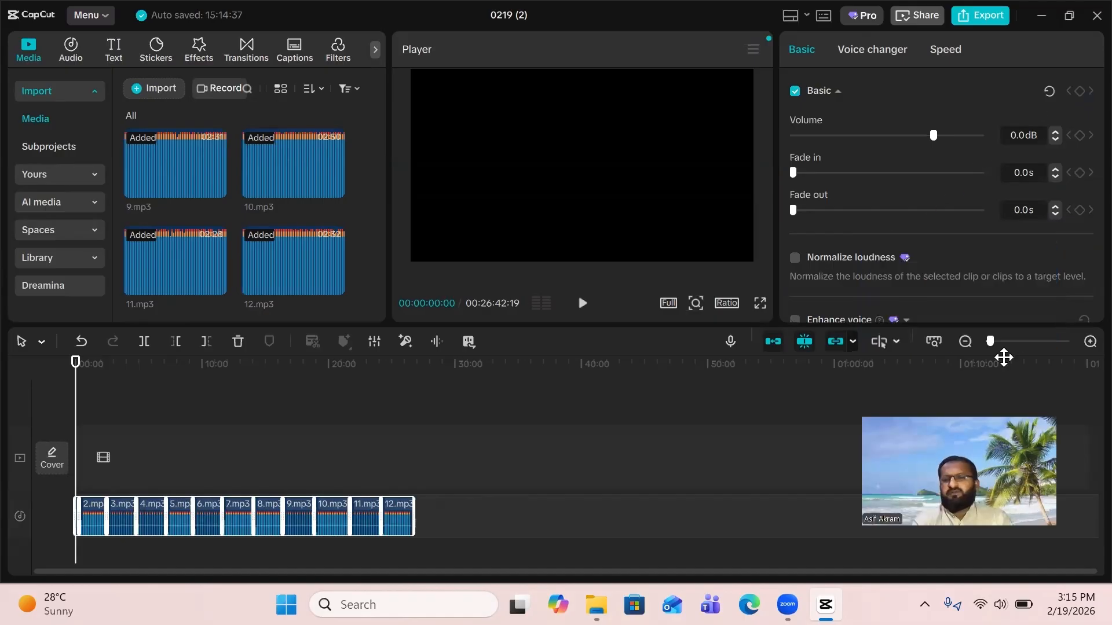
click(805, 36)
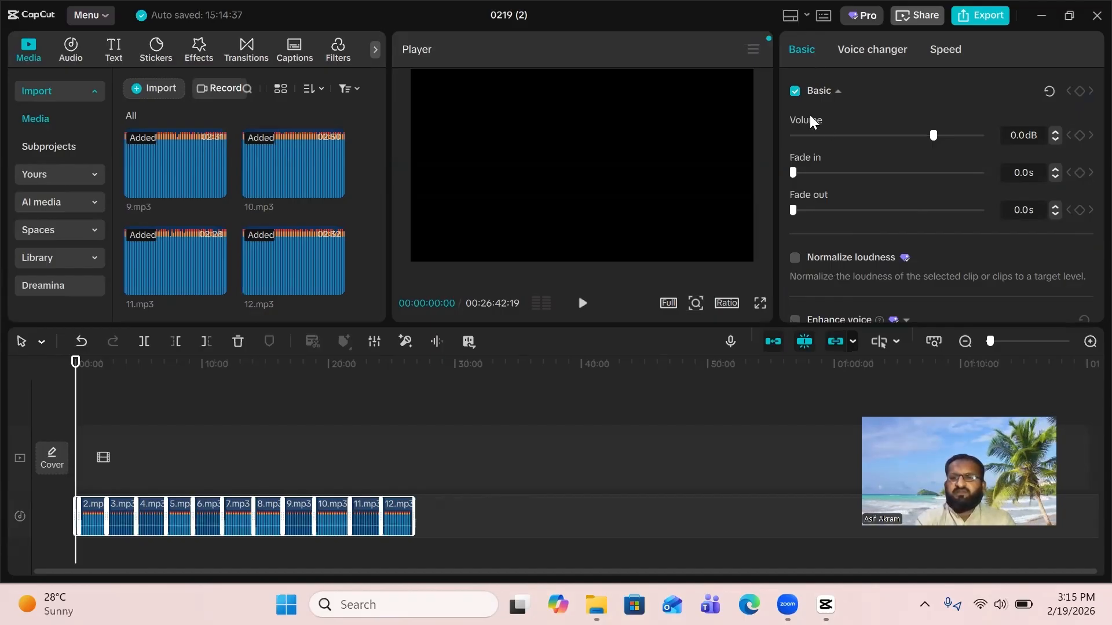
drag(931, 133, 956, 136)
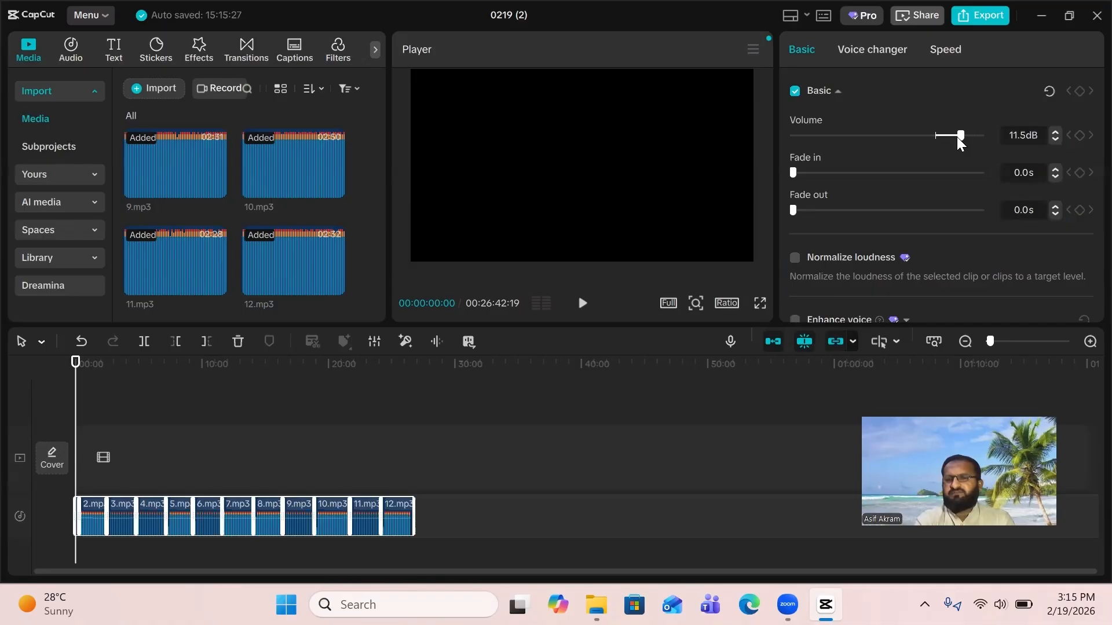
click(1055, 140)
click(1055, 139)
click(1054, 139)
click(1055, 139)
click(1054, 138)
click(1055, 139)
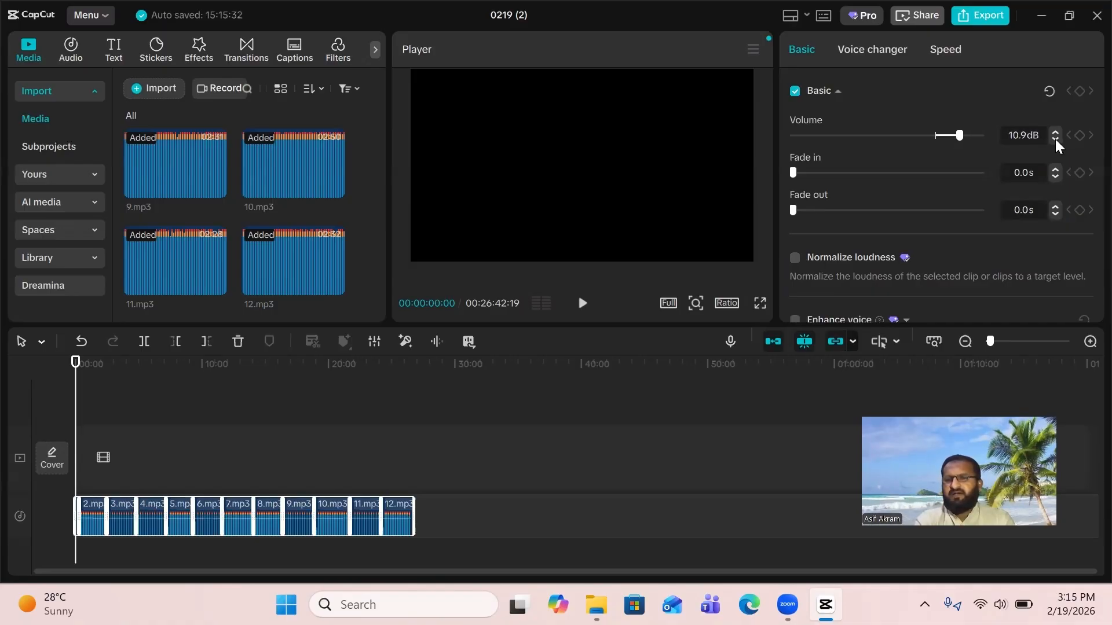
click(1054, 139)
click(1054, 139)
click(1055, 139)
click(1055, 139)
click(1055, 139)
click(1055, 138)
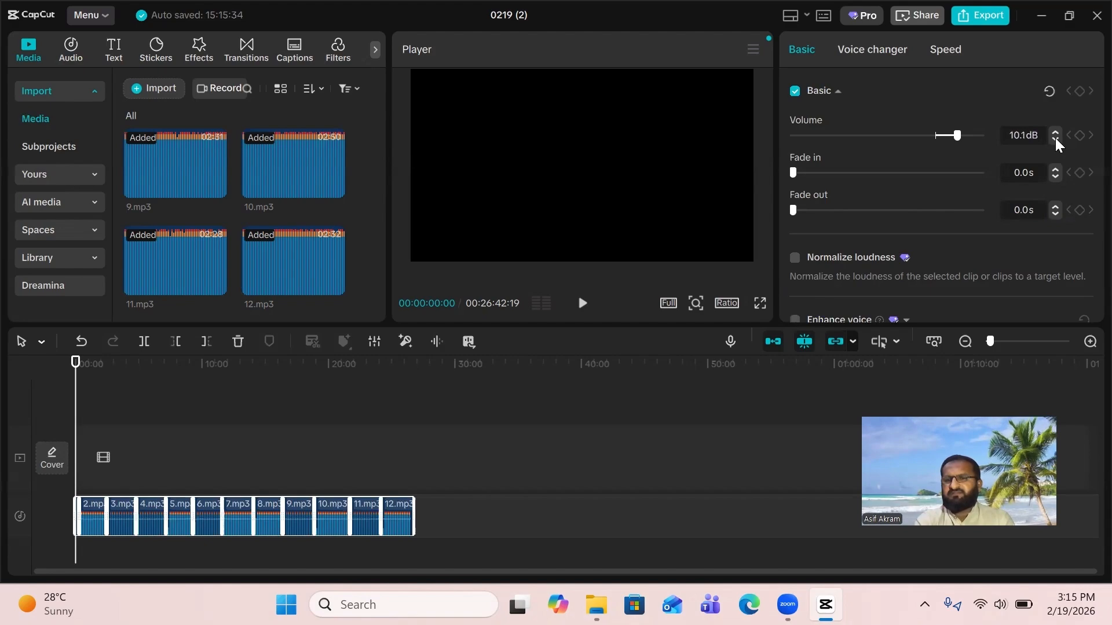
click(1055, 139)
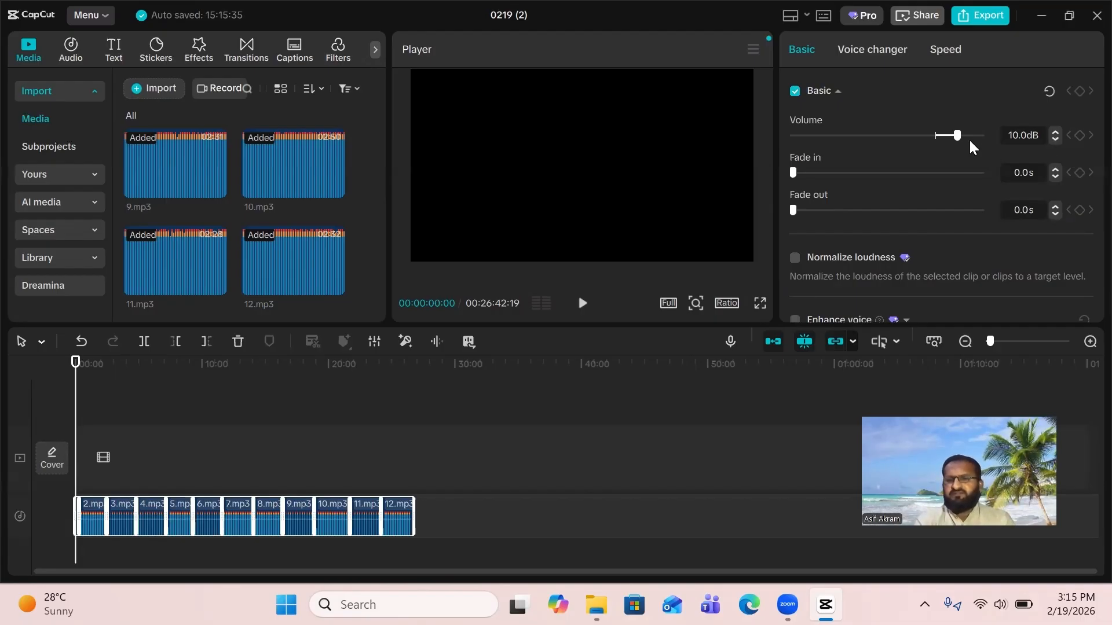
click(582, 303)
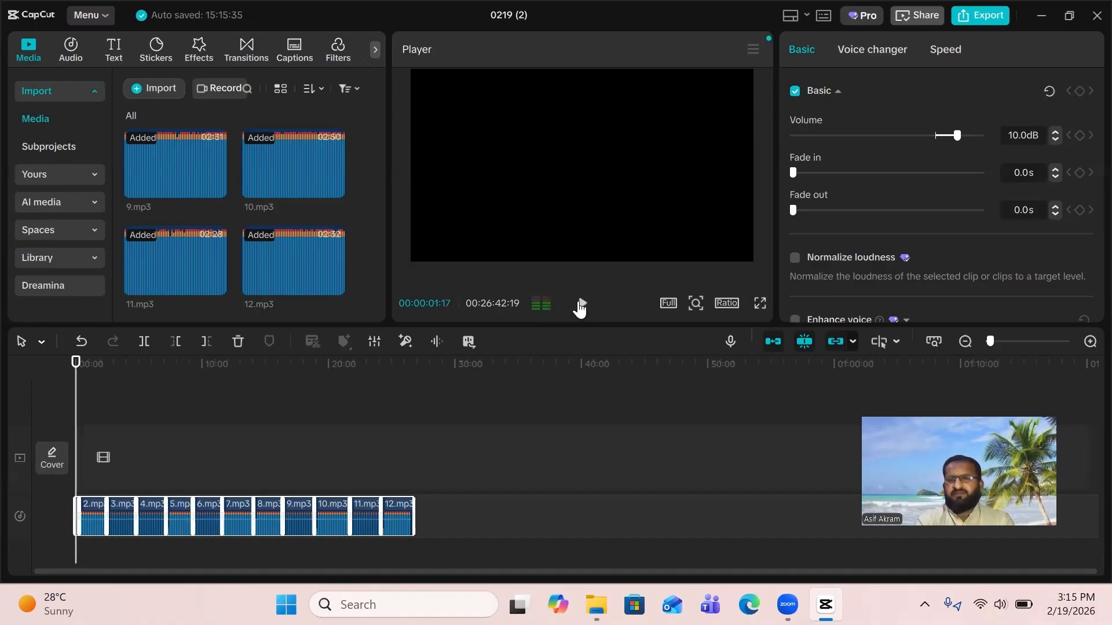
click(580, 305)
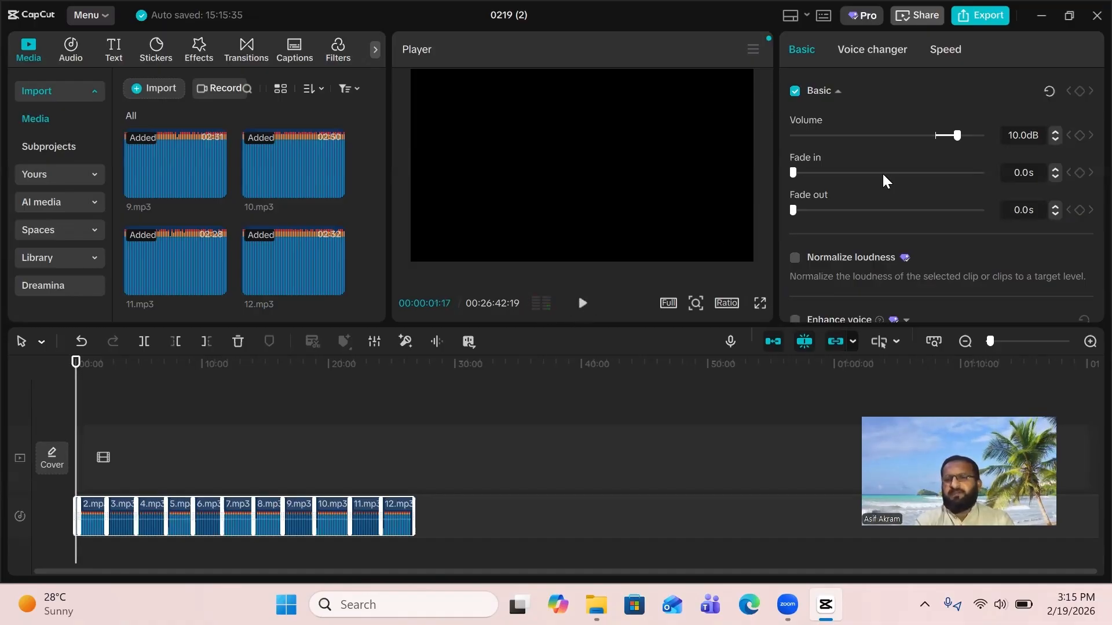
Enable loudness normalization and noise reduction for all the selected audio clips.
scroll(850, 155, down, 4)
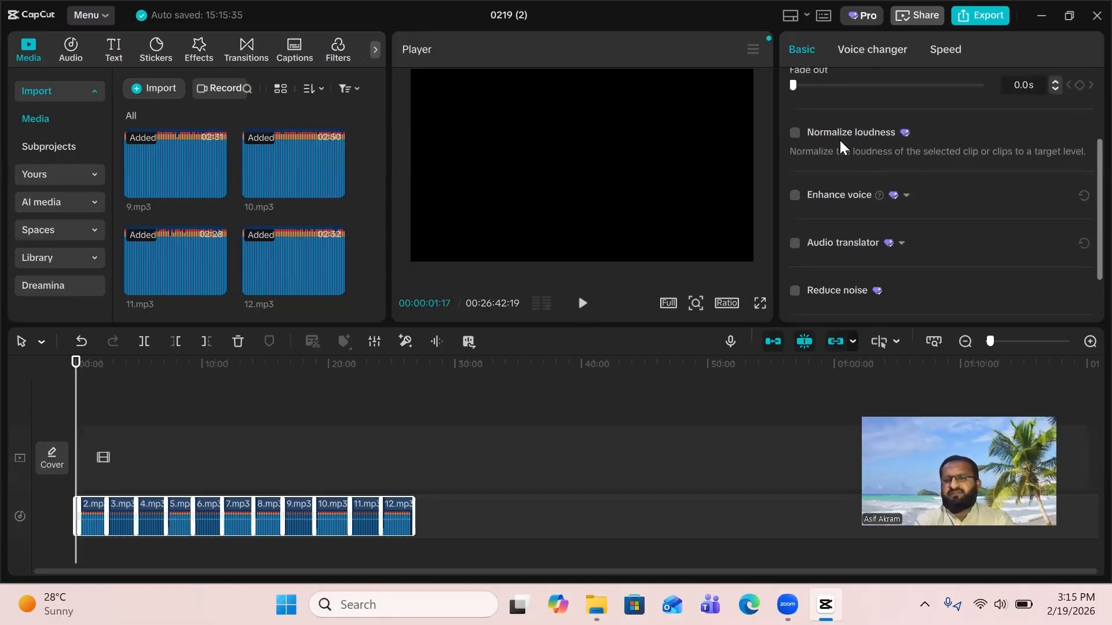
click(795, 134)
scroll(868, 175, down, 2)
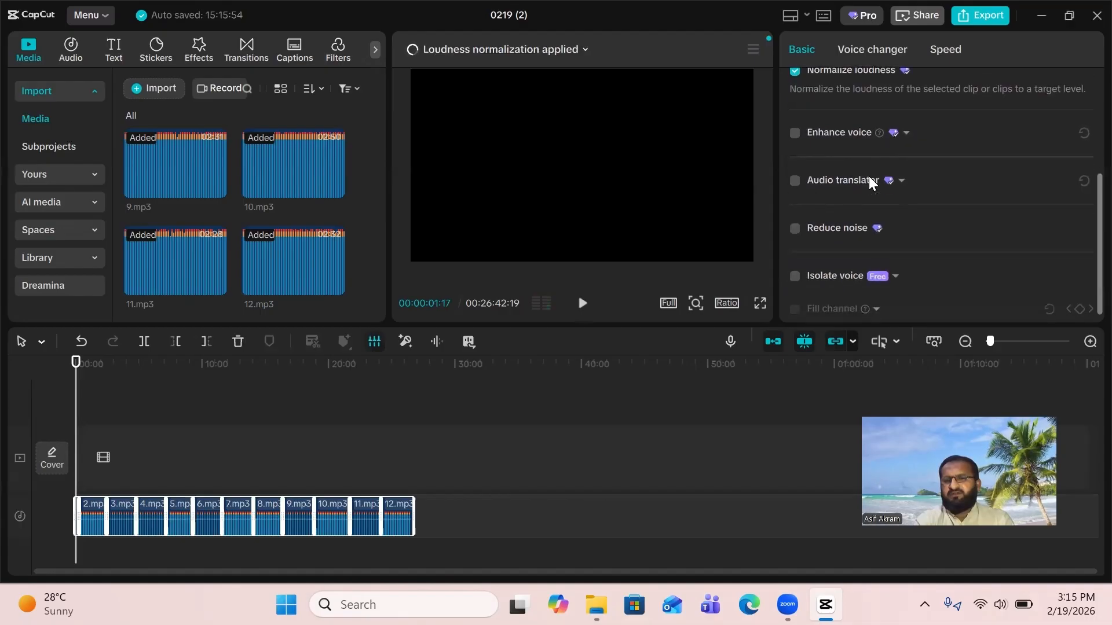
scroll(859, 174, down, 1)
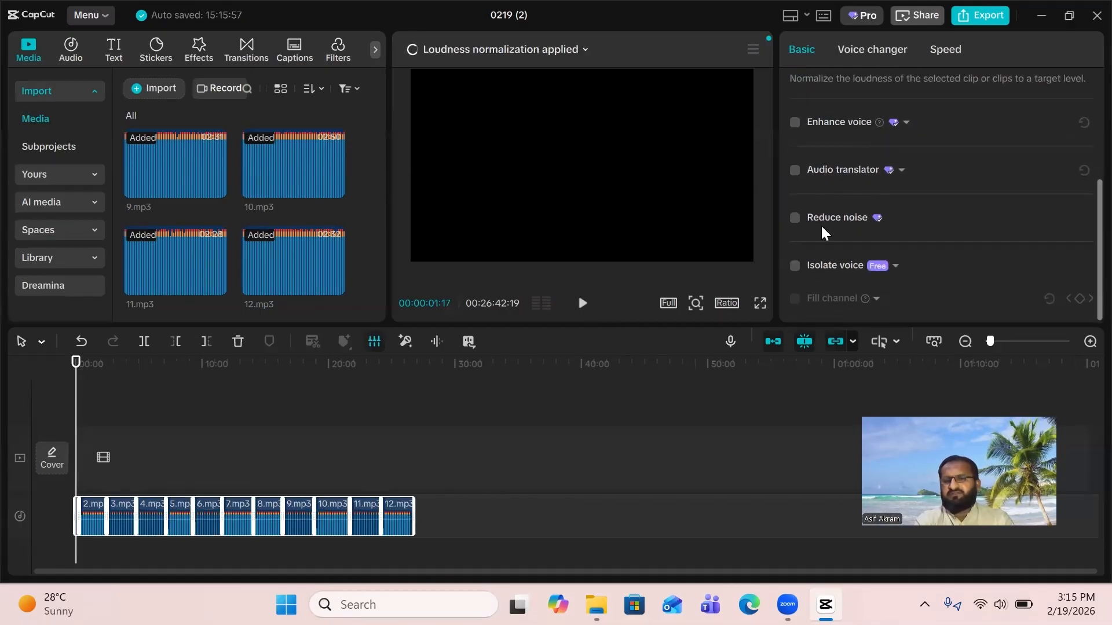
click(795, 220)
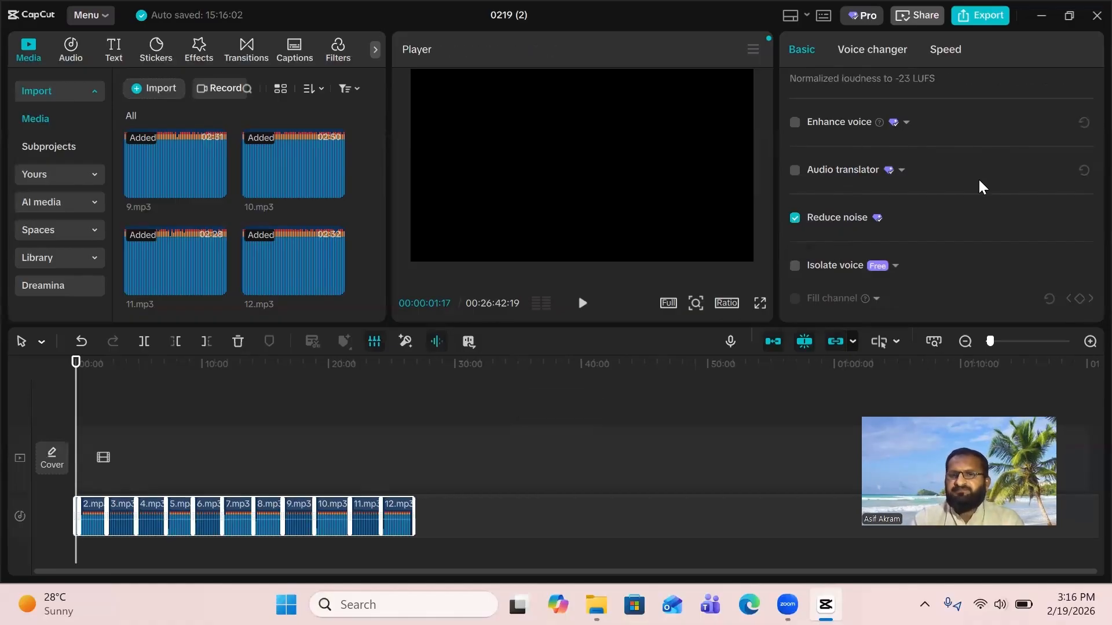
scroll(978, 178, up, 2)
scroll(932, 150, up, 2)
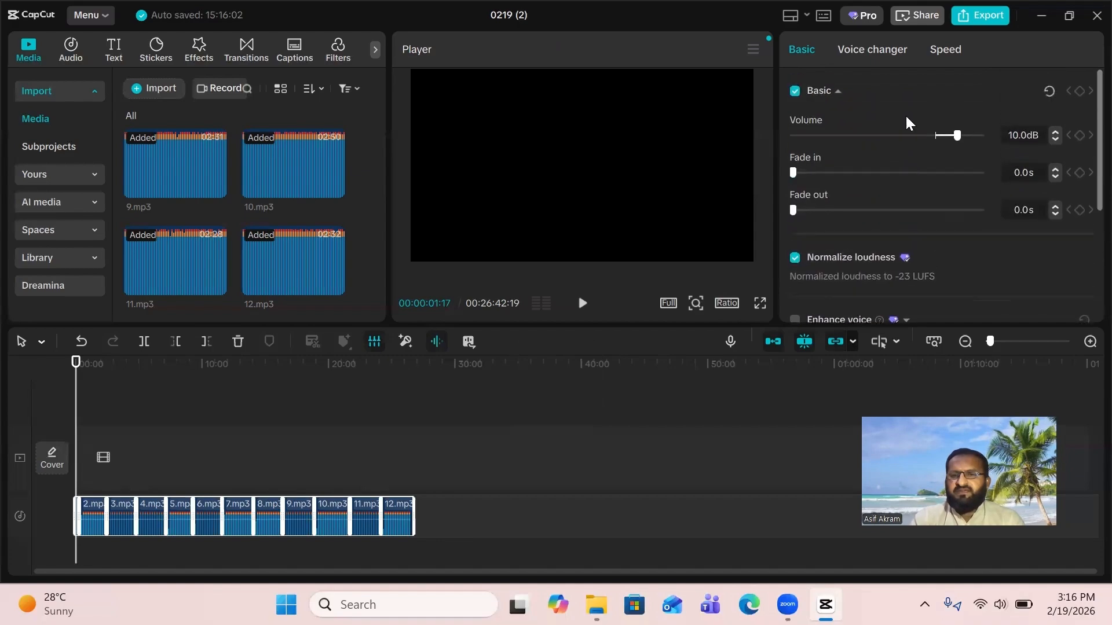
Apply the Mic Echo voice filter to the selected audio clips and set its strength to 13.
click(877, 50)
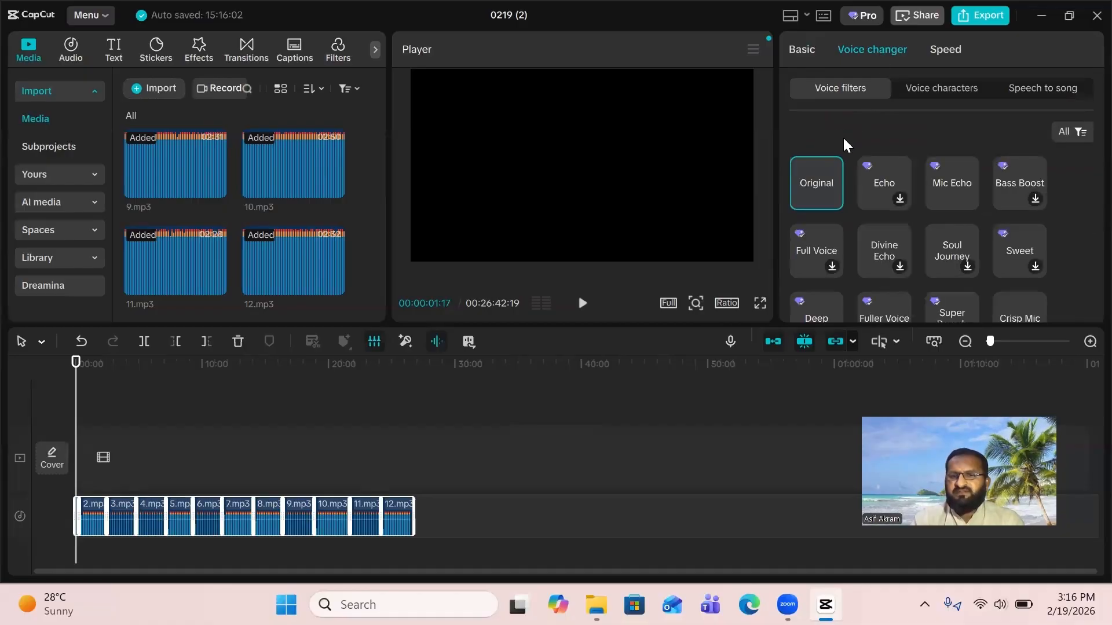
scroll(1059, 189, down, 10)
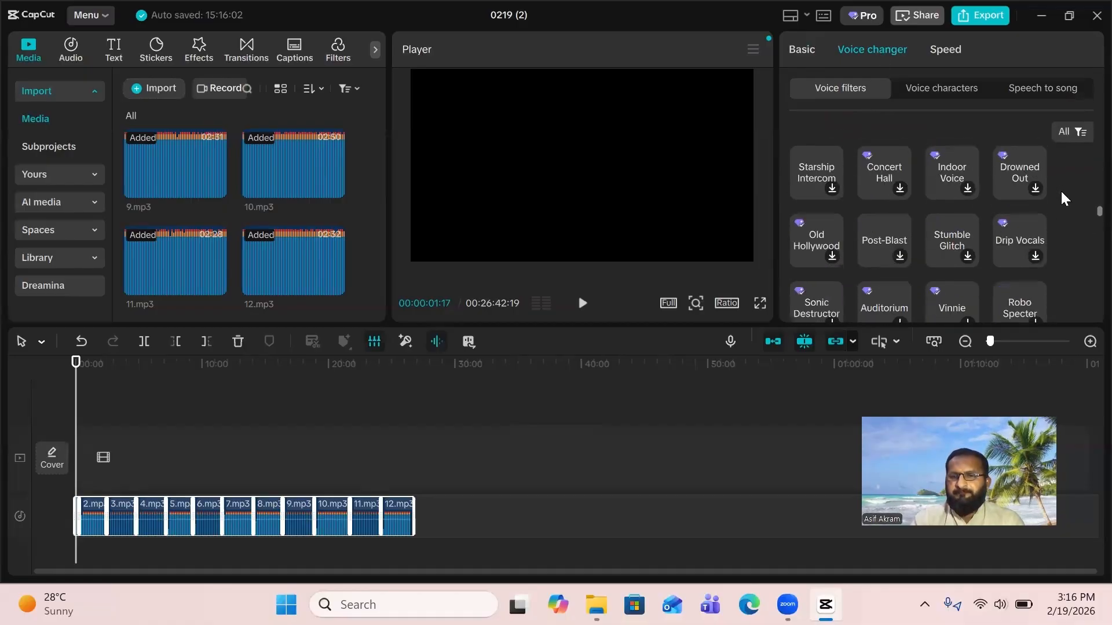
scroll(1061, 193, down, 10)
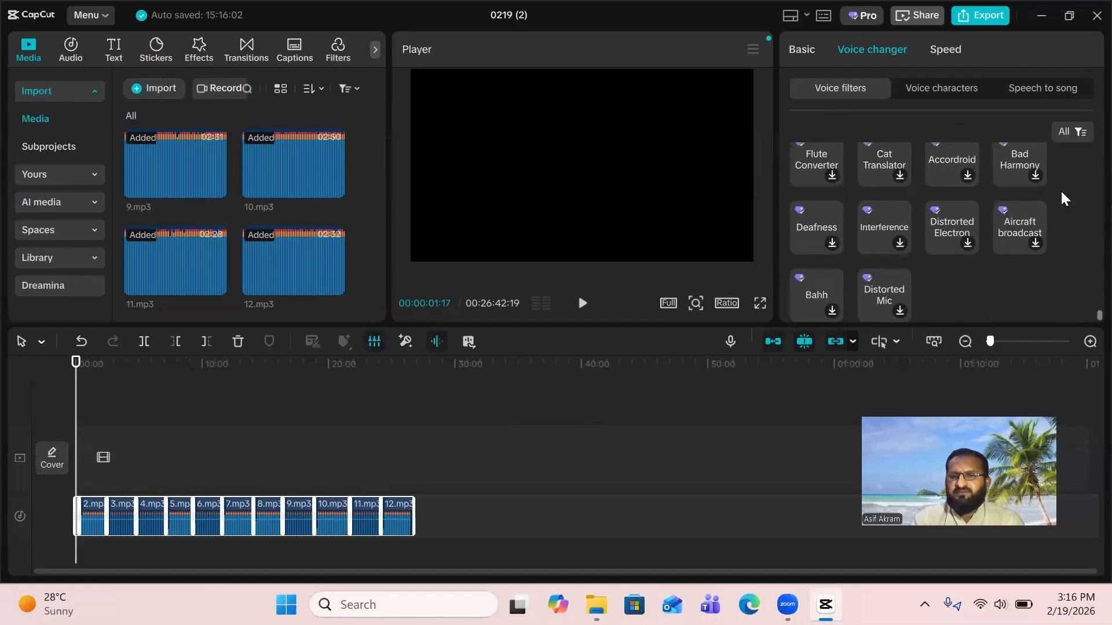
scroll(1061, 192, up, 10)
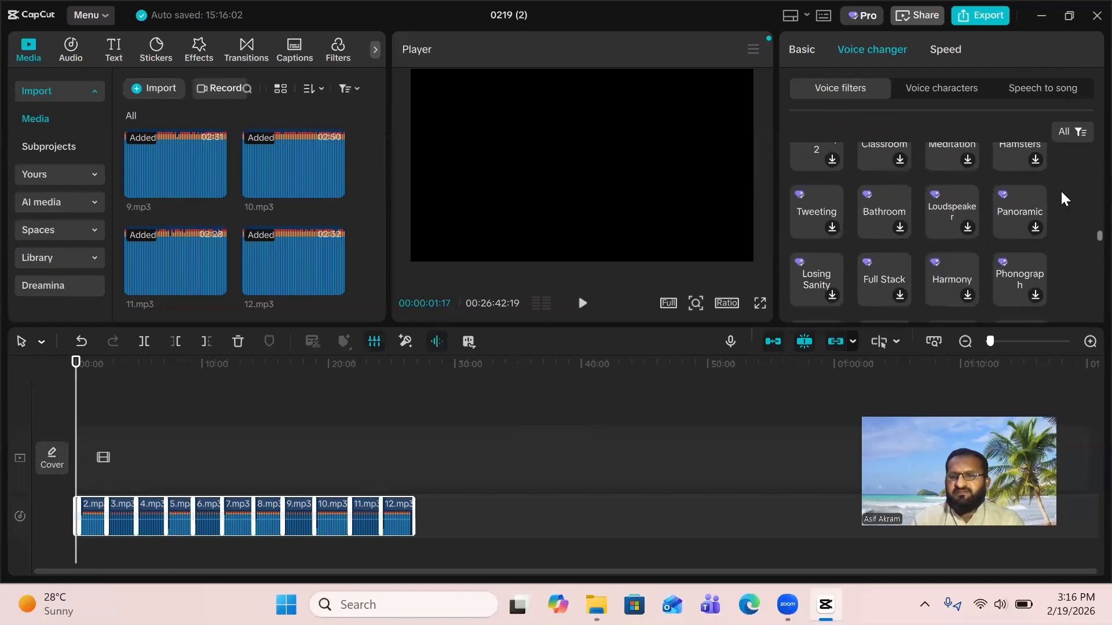
scroll(1083, 217, up, 5)
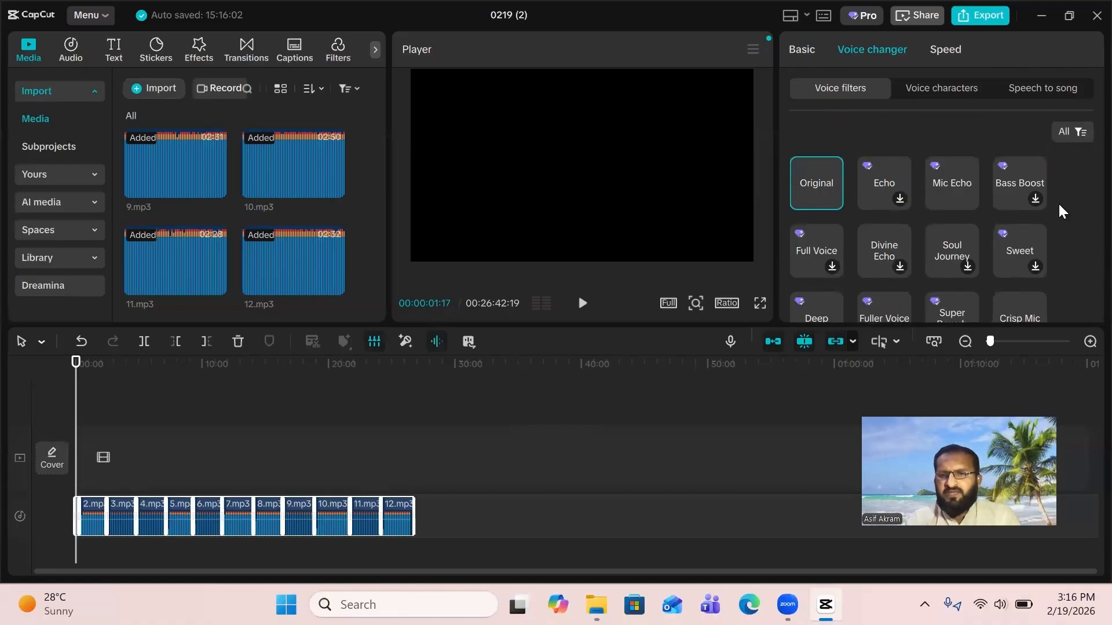
click(947, 183)
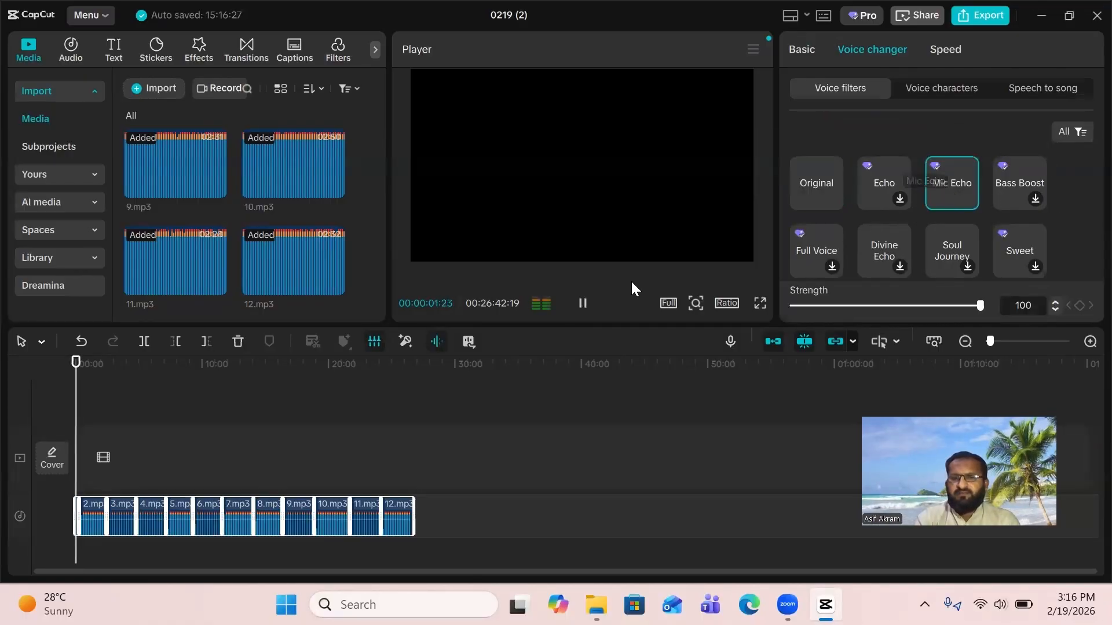
click(582, 303)
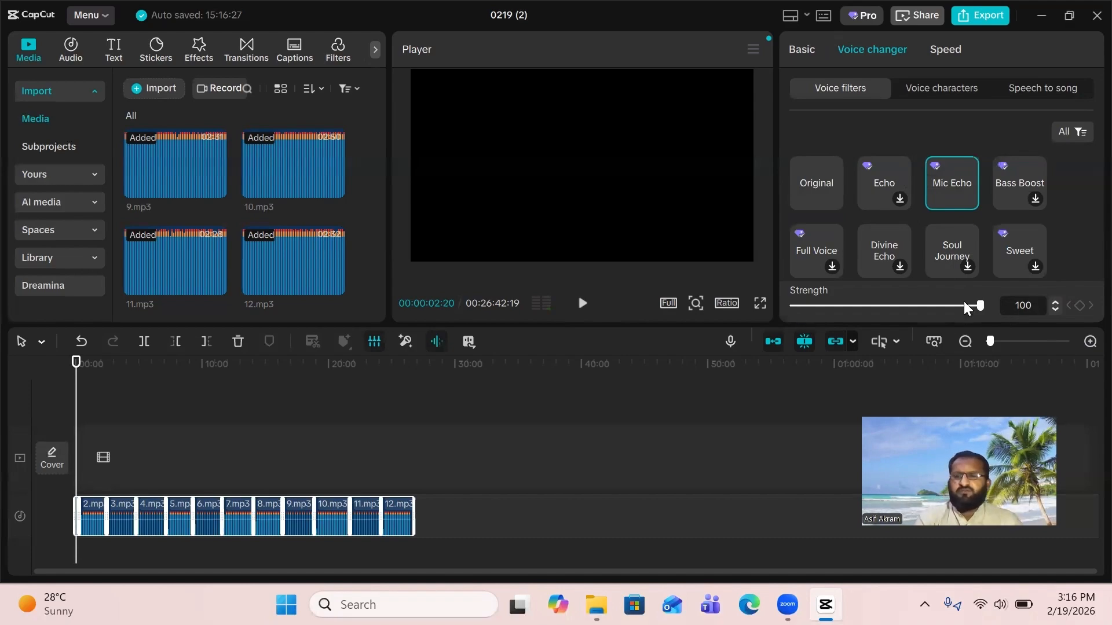
drag(975, 305, 838, 319)
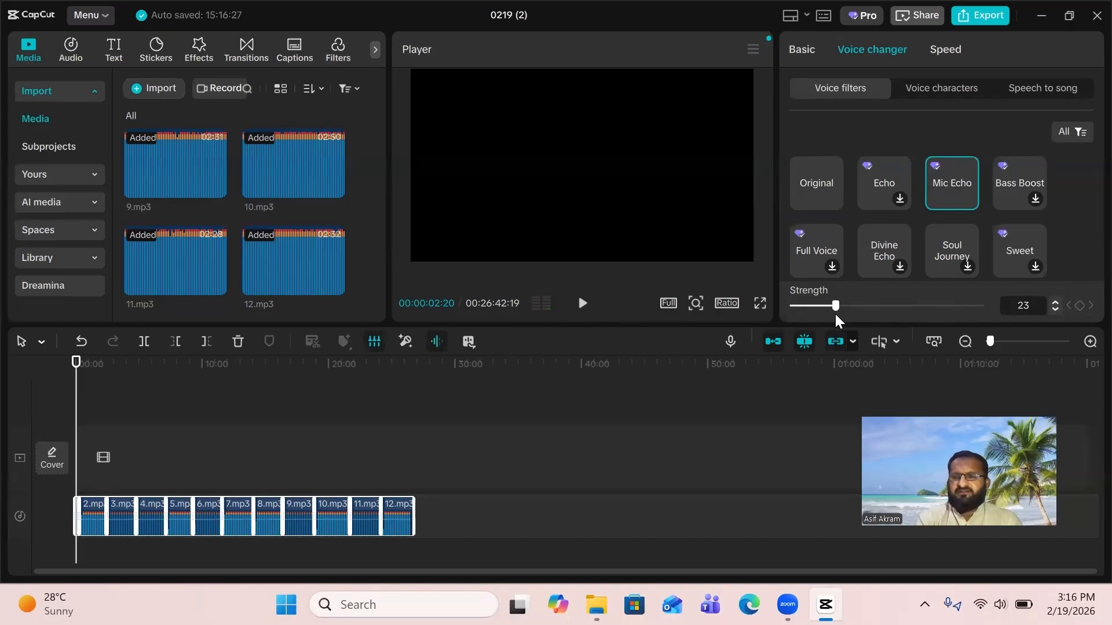
drag(836, 315, 818, 315)
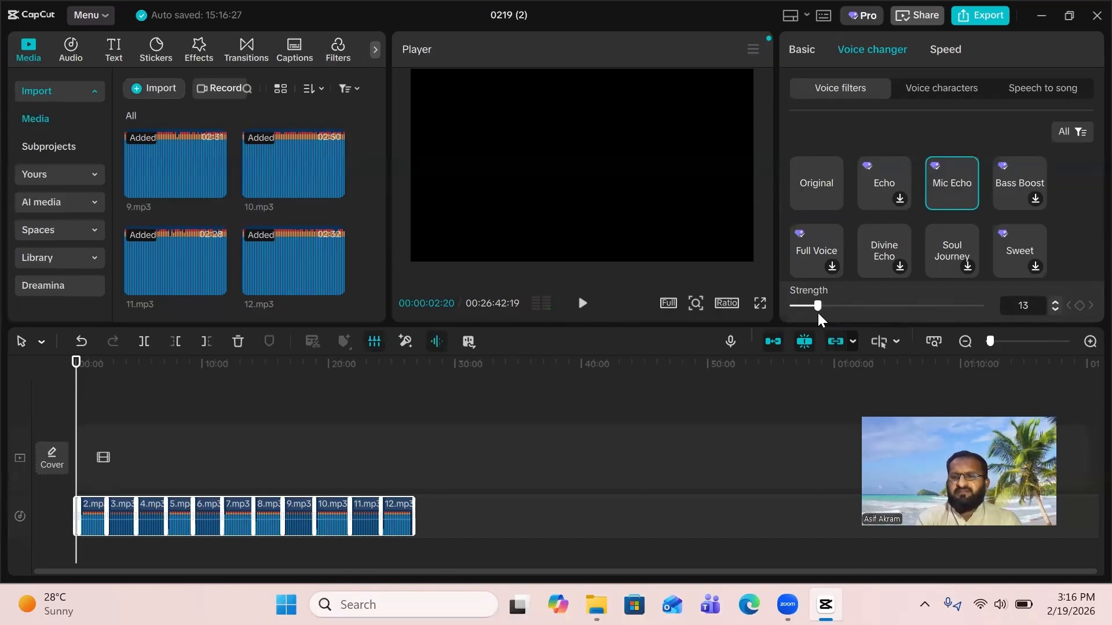
Set the Mic Echo strength to 15 for the selected audio clips and play a short preview.
click(1051, 308)
click(1051, 308)
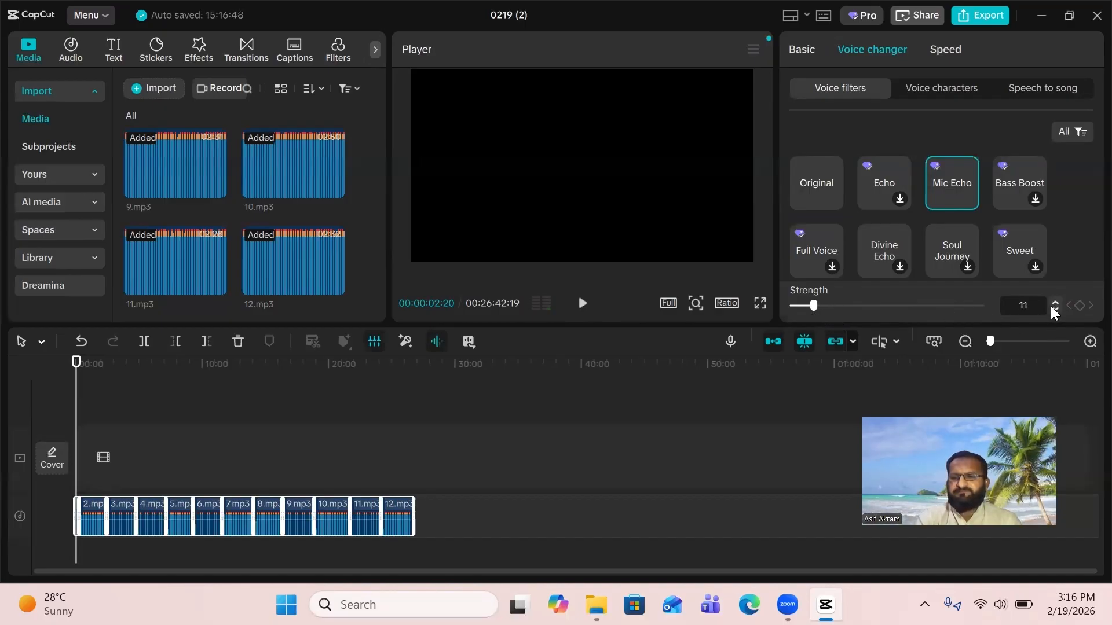
click(1055, 301)
click(1055, 301)
click(1055, 302)
click(1055, 301)
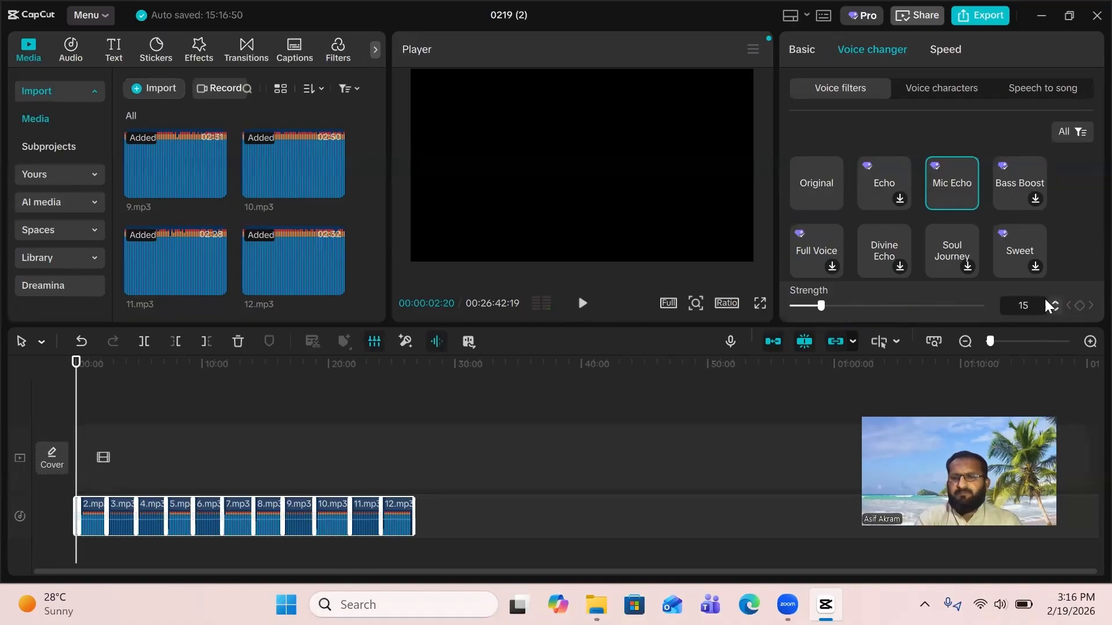
click(583, 305)
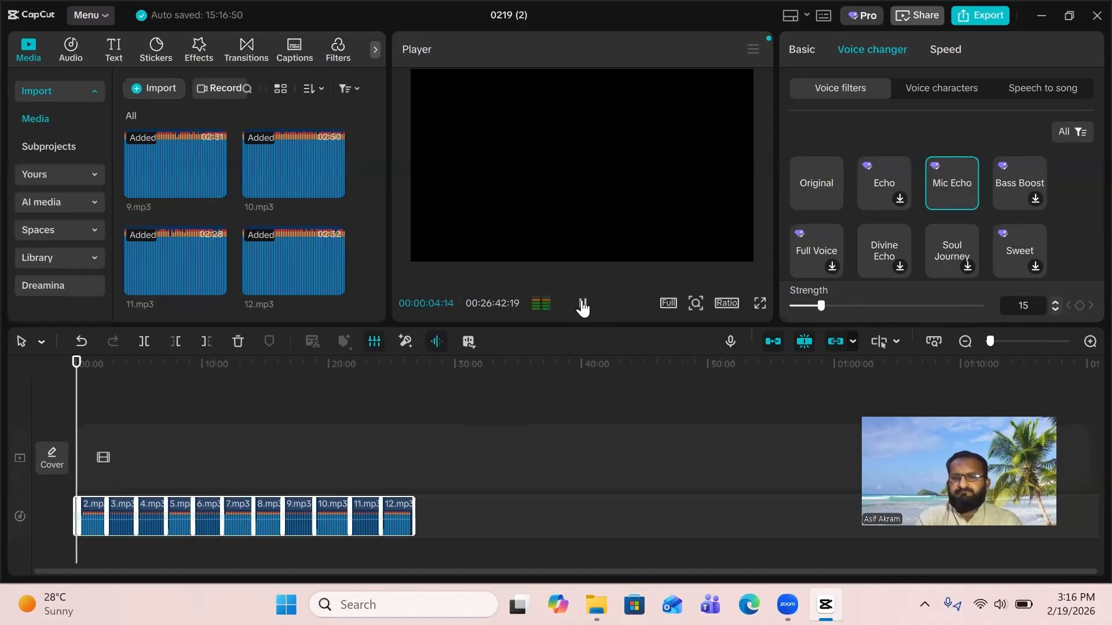
click(583, 305)
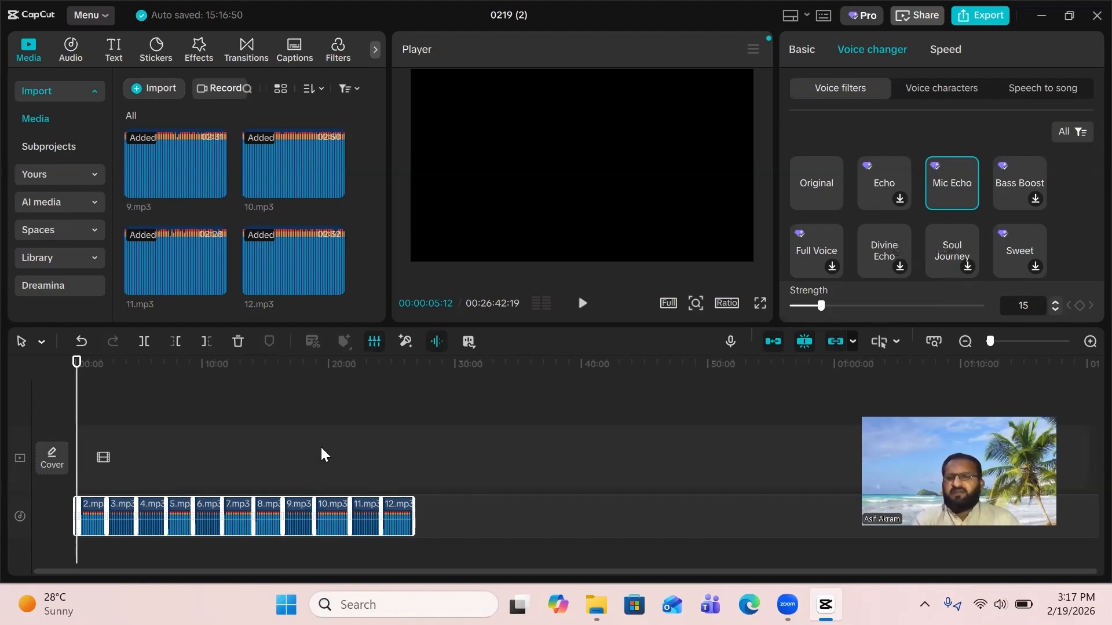
Open the project's export settings and choose an audio-only export in WAV format, with video export turned off.
click(994, 14)
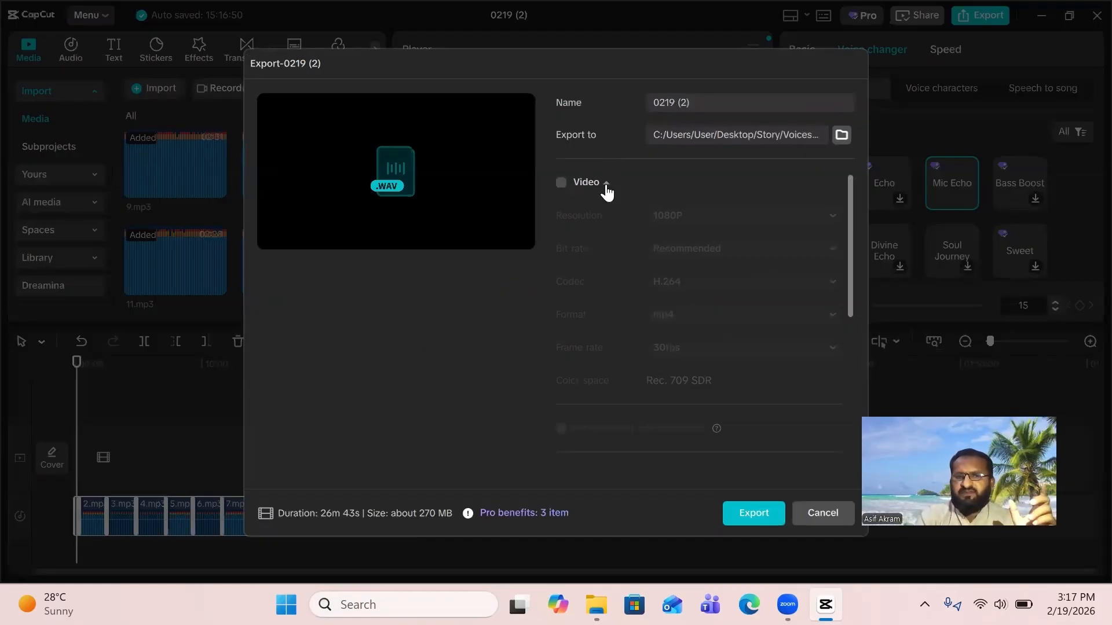
click(560, 183)
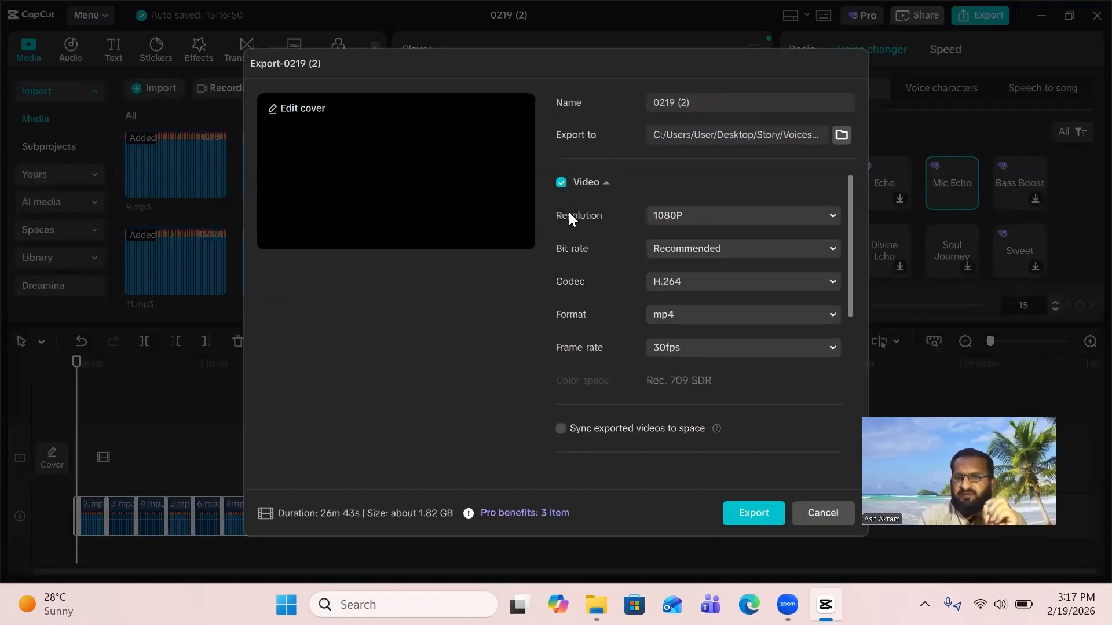
click(560, 184)
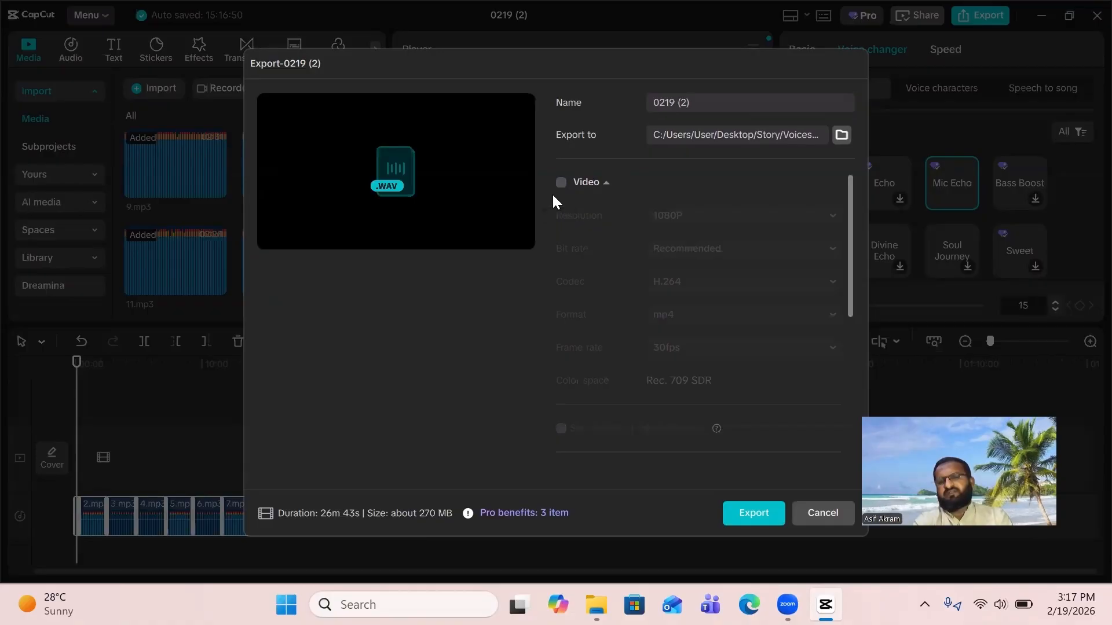
click(606, 184)
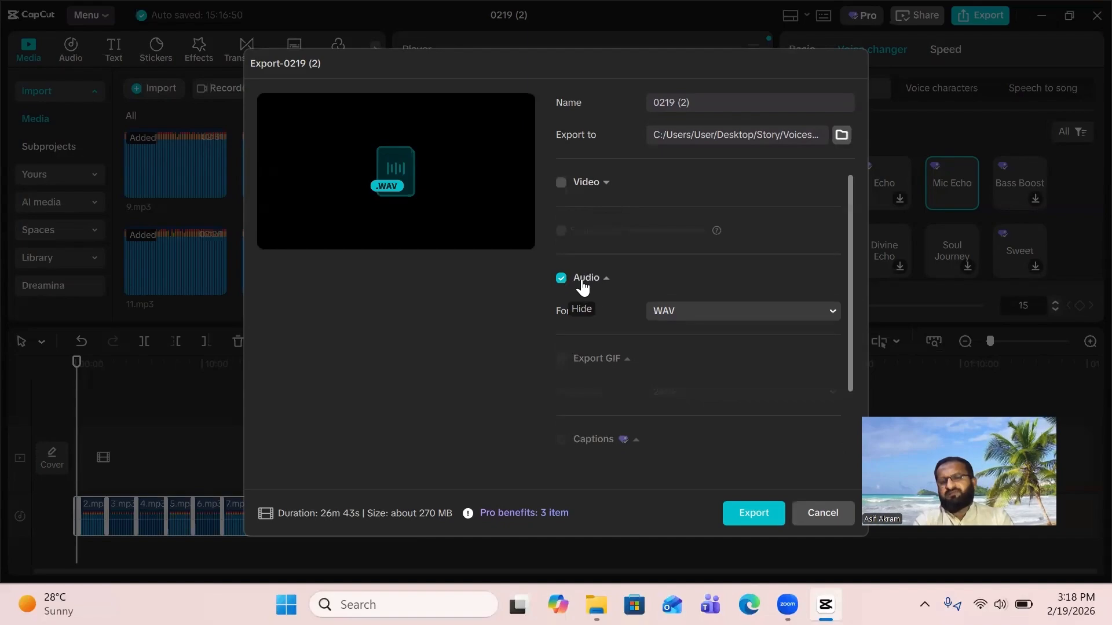
click(560, 281)
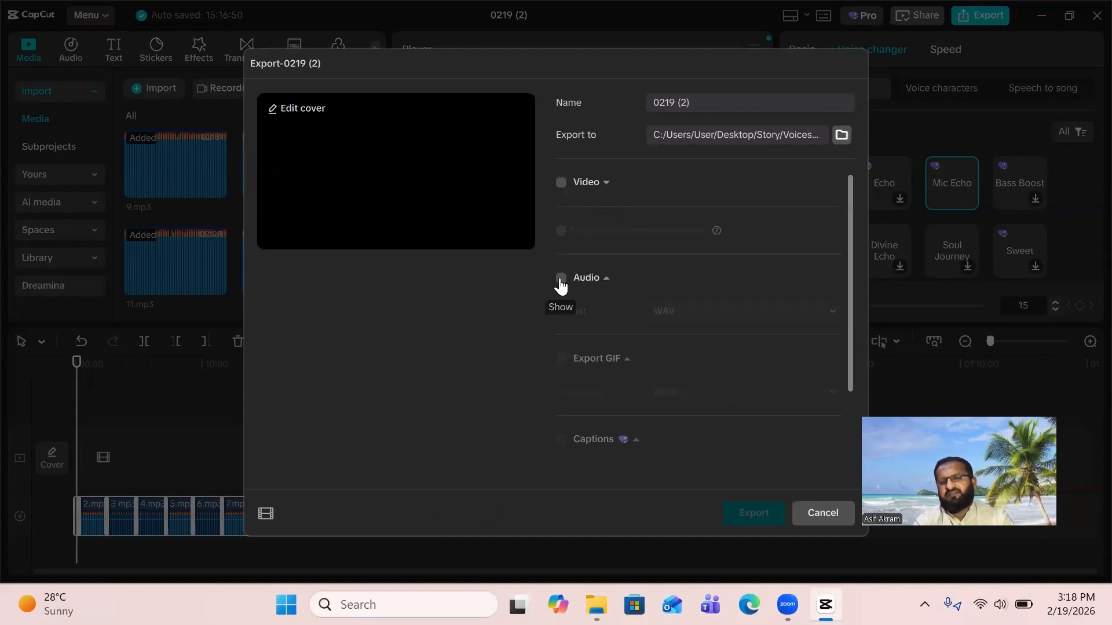
click(560, 282)
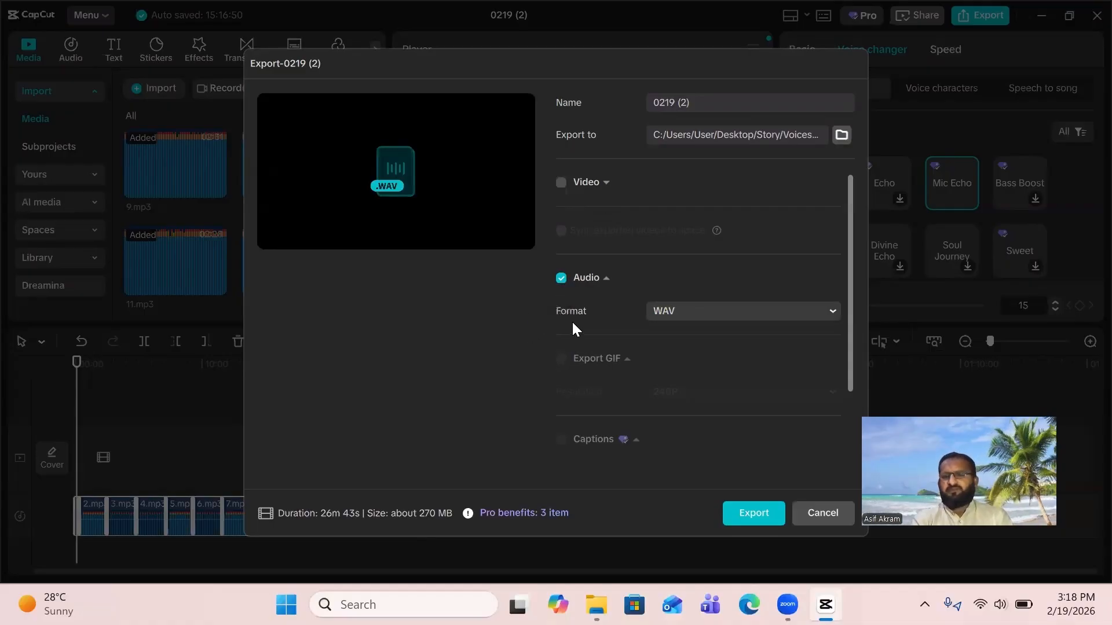
click(832, 310)
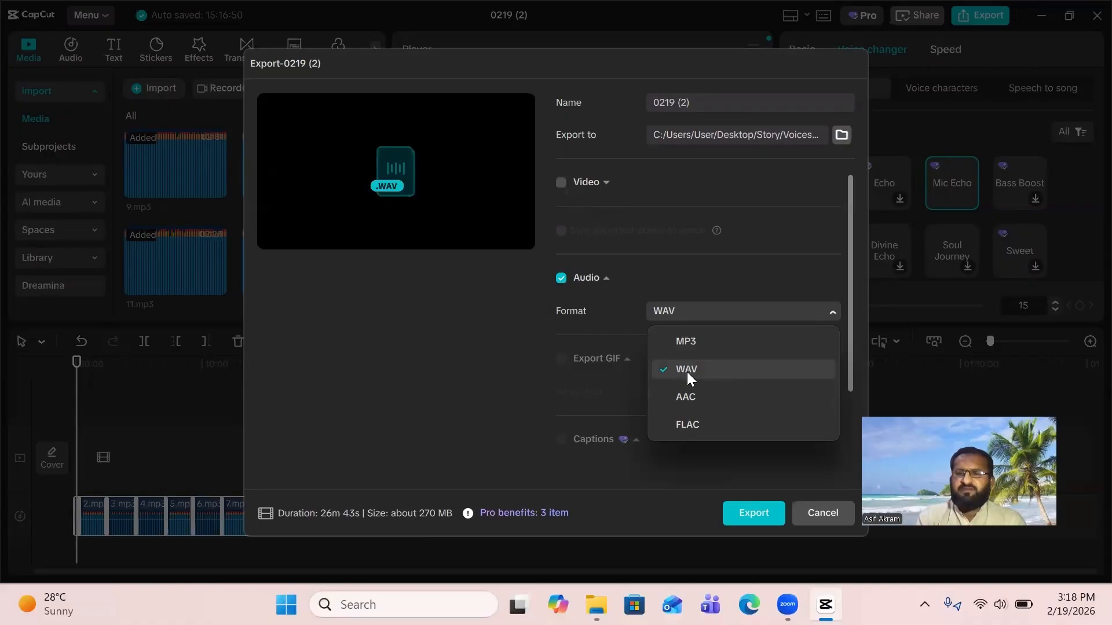
click(443, 332)
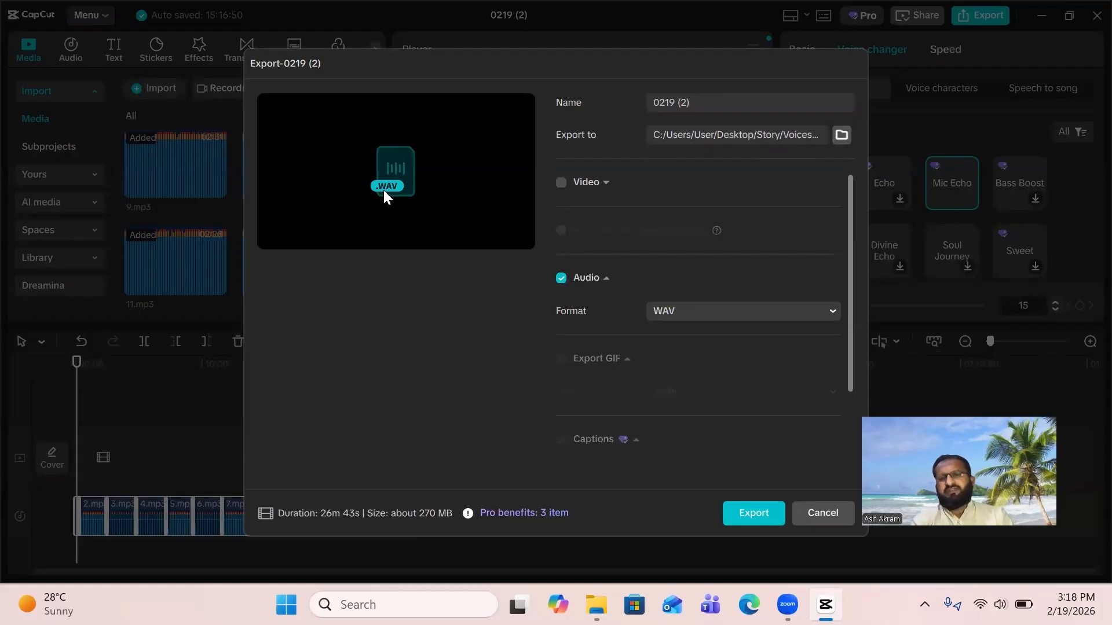
Choose the Voices folder inside Desktop > Story as the destination, export the audio, and dismiss the finished export dialog.
click(841, 136)
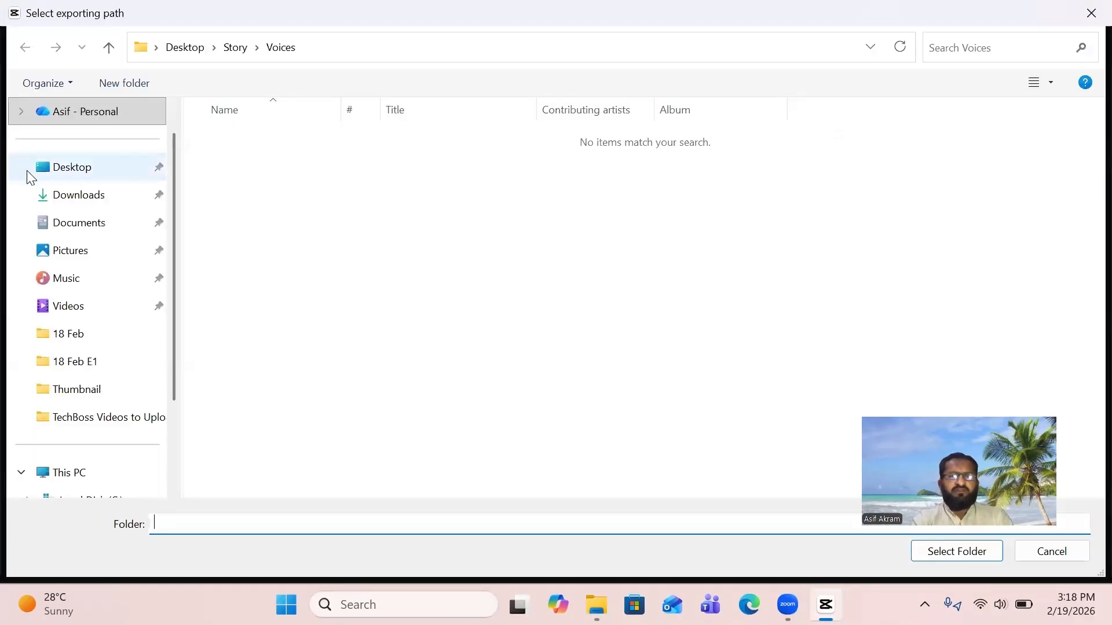
click(85, 199)
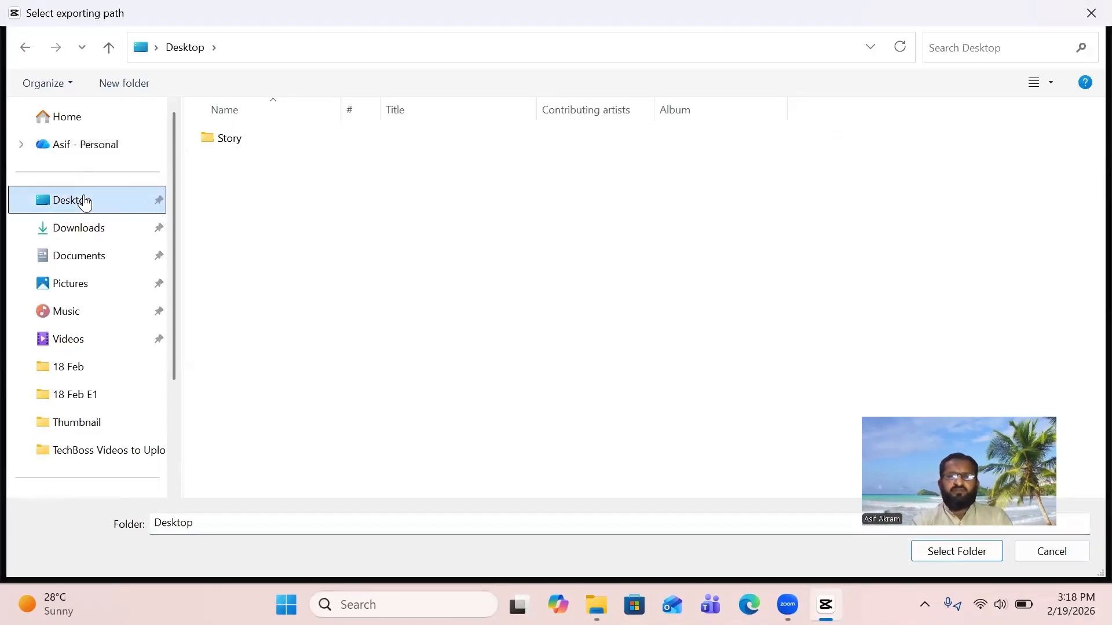
double_click(236, 138)
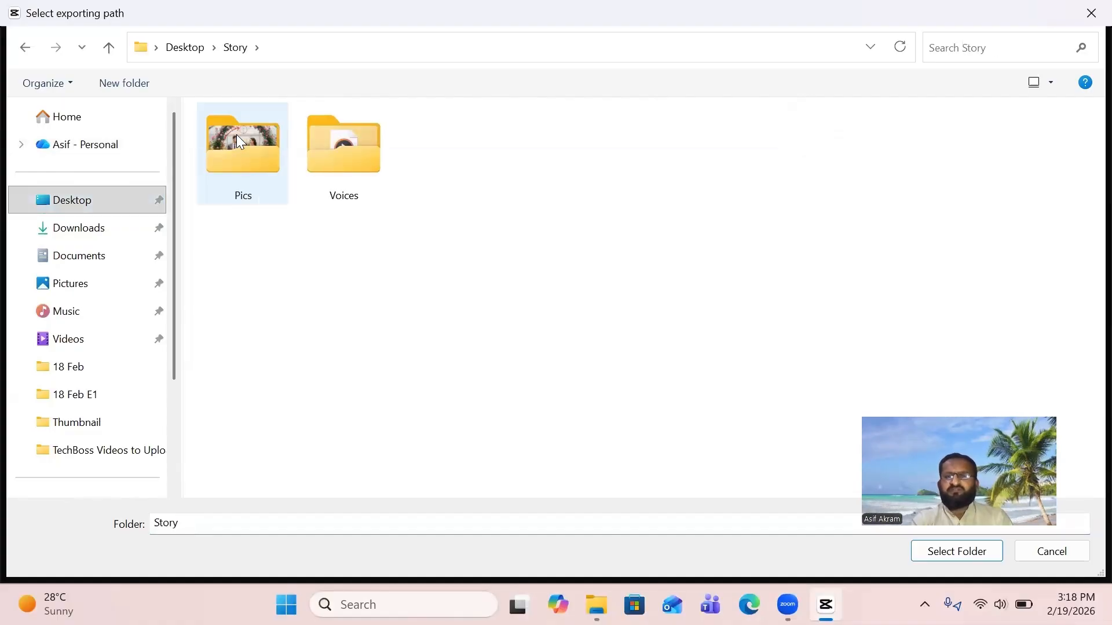
double_click(335, 157)
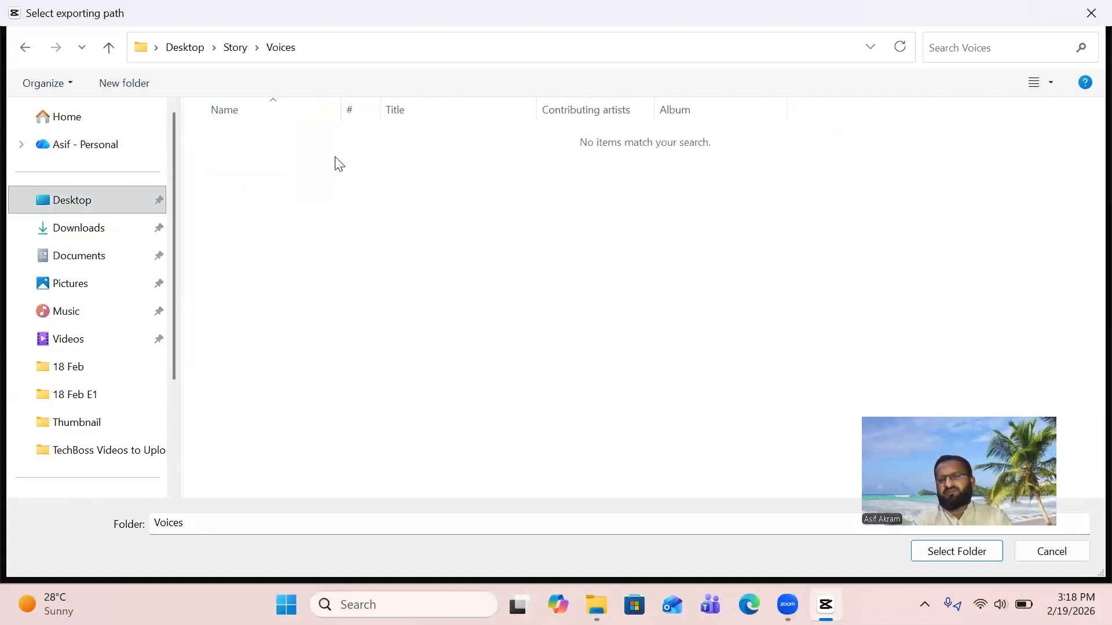
click(889, 417)
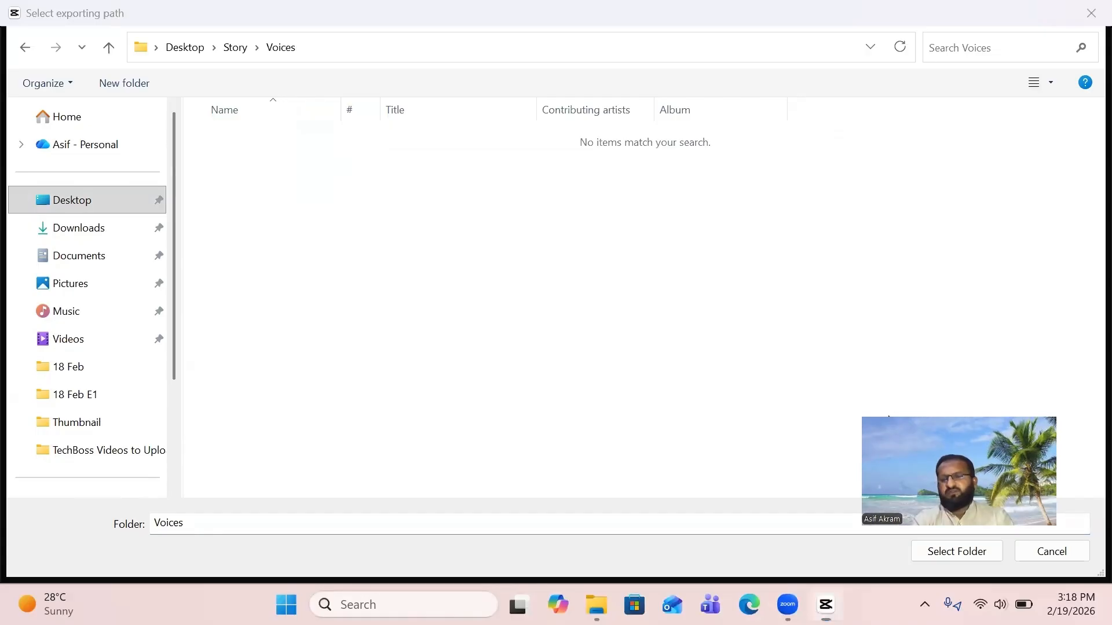
drag(889, 422, 911, 210)
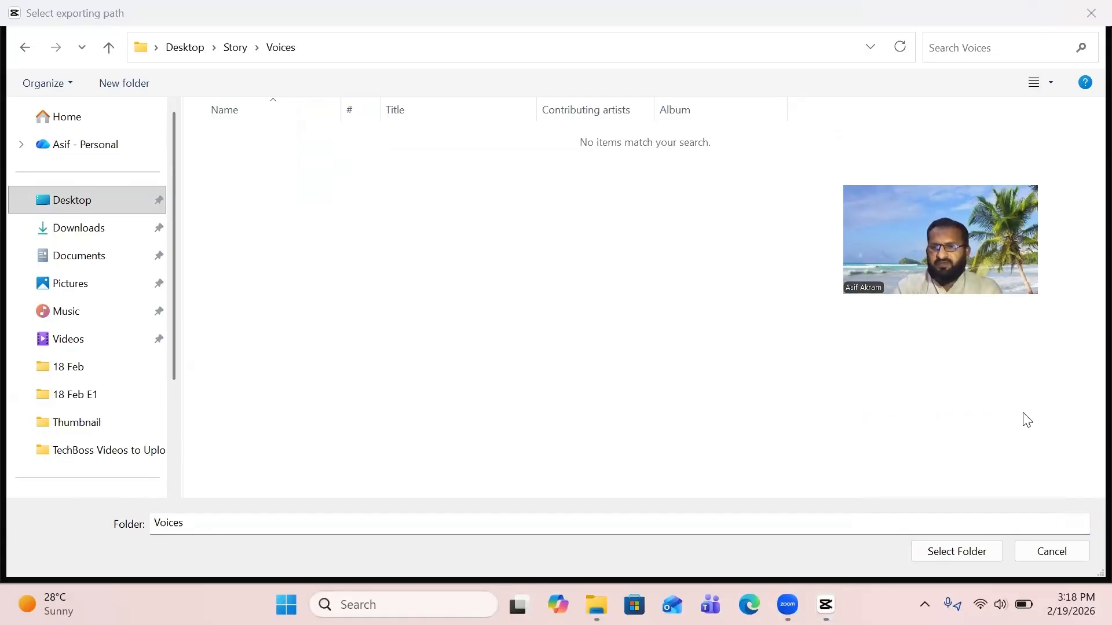
click(956, 551)
click(956, 550)
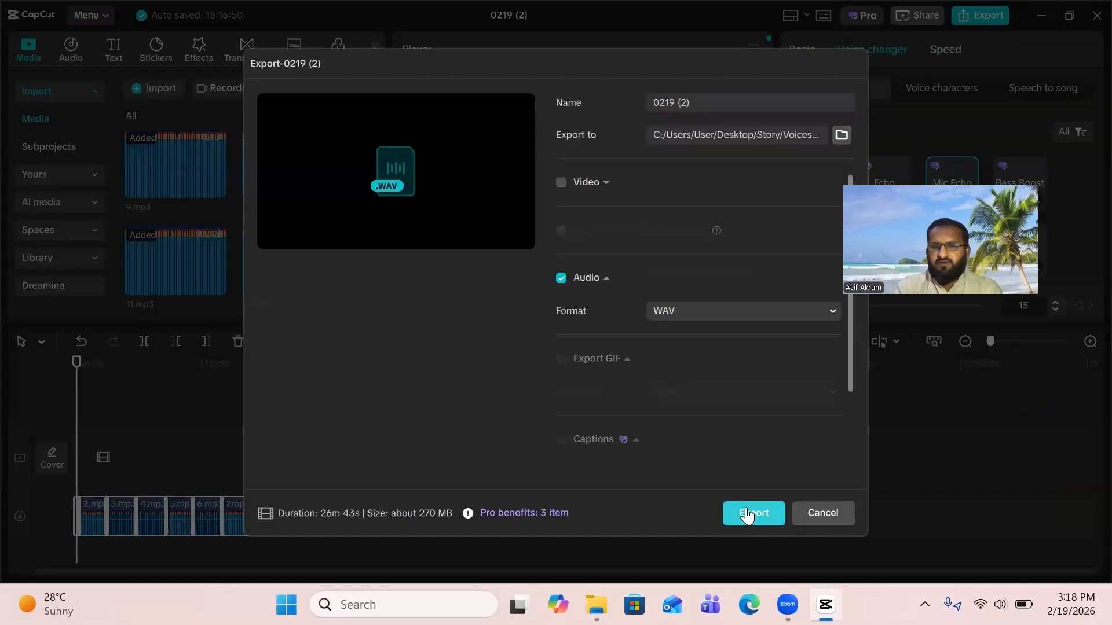
click(746, 515)
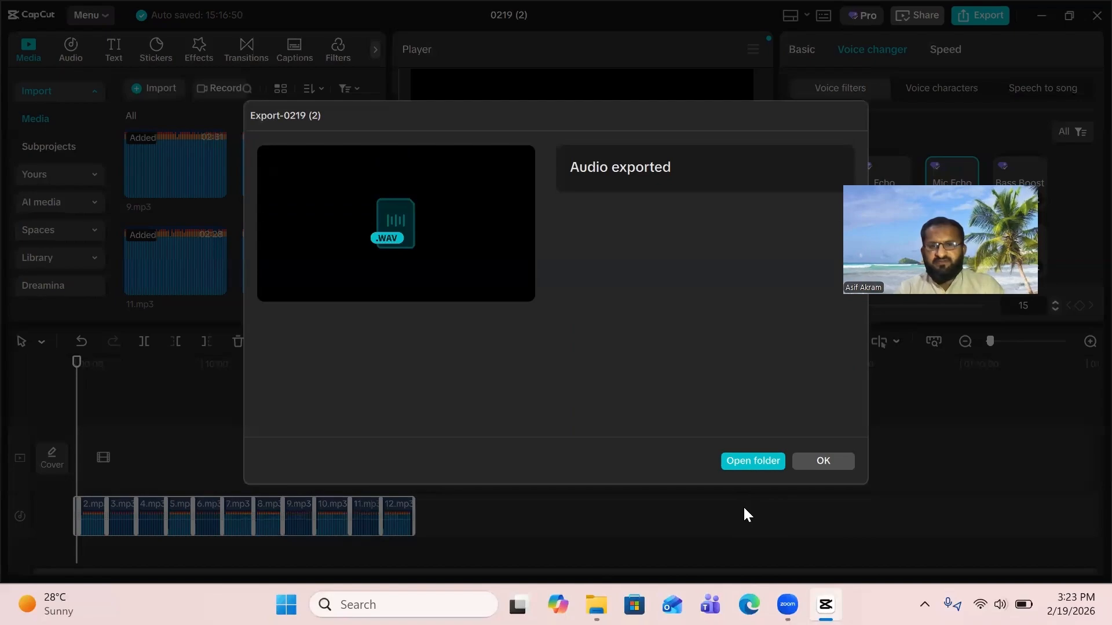
click(799, 463)
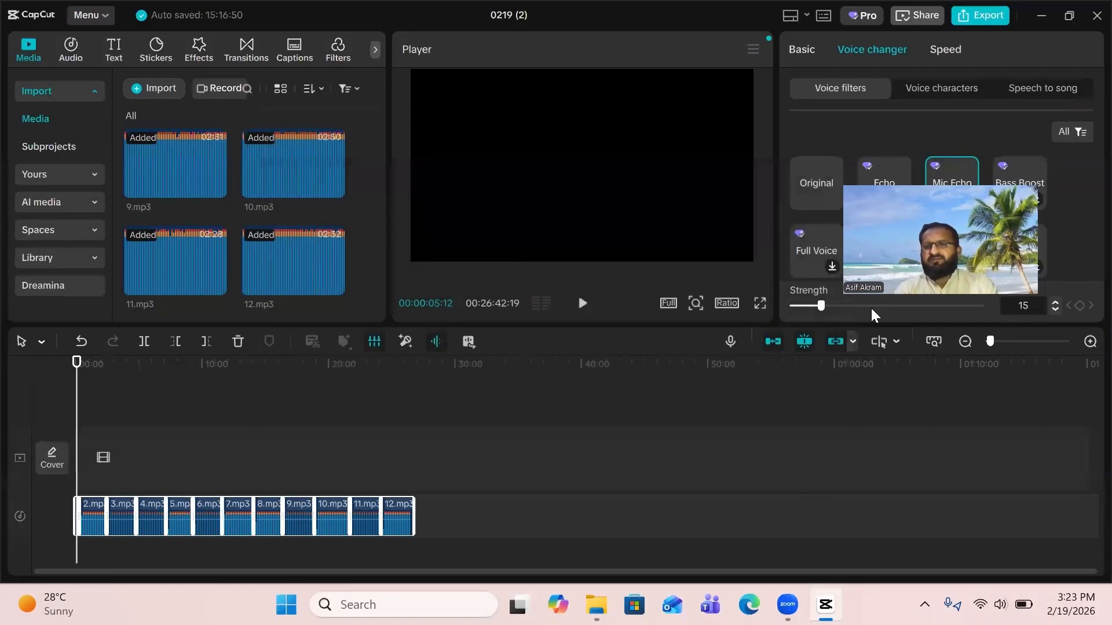
Leave the CapCut project and switch to Audacity, skipping its update offer and closing the welcome window.
click(1087, 22)
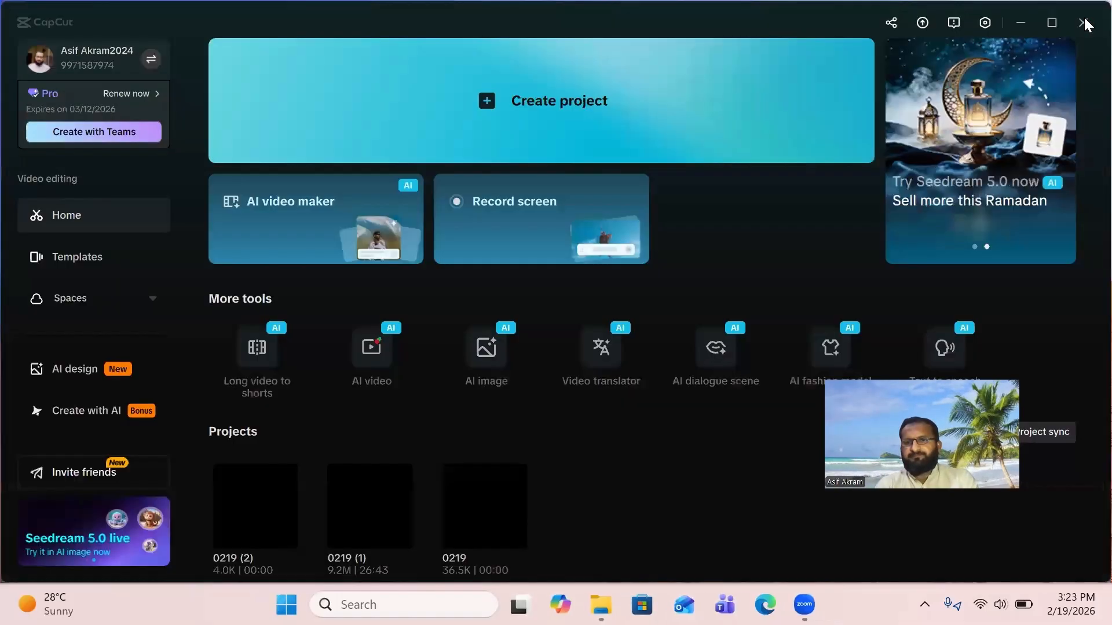
click(1023, 22)
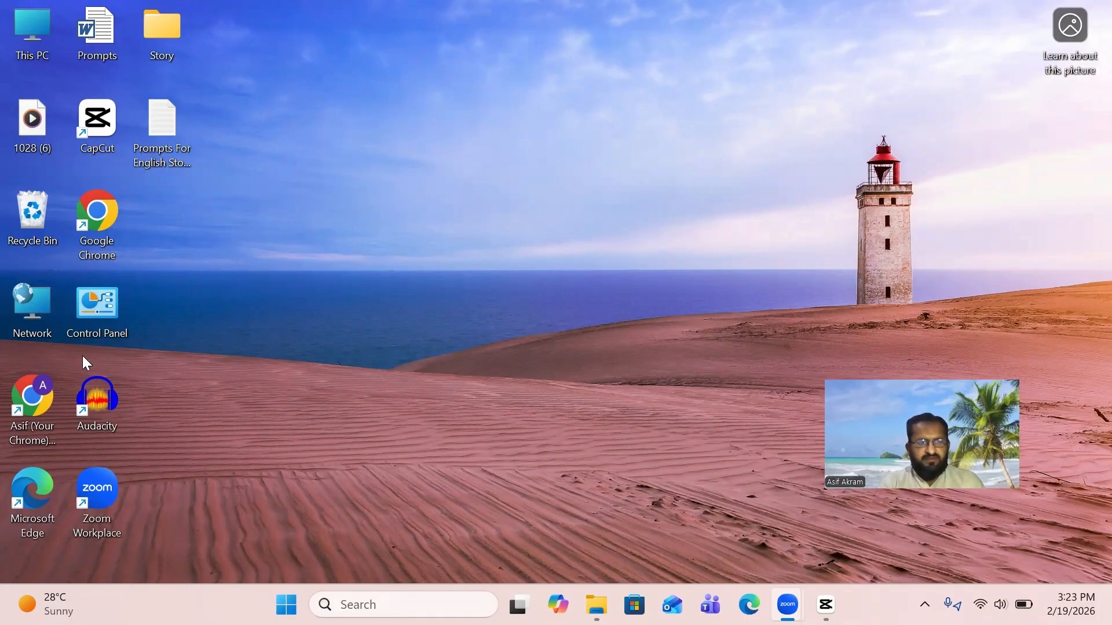
double_click(95, 401)
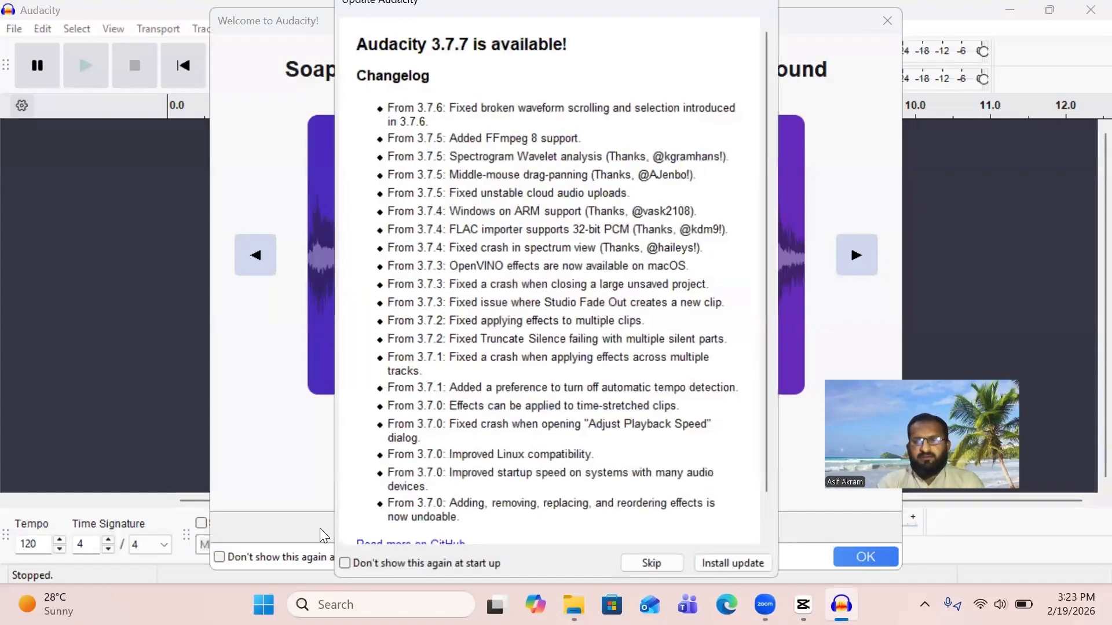
click(649, 562)
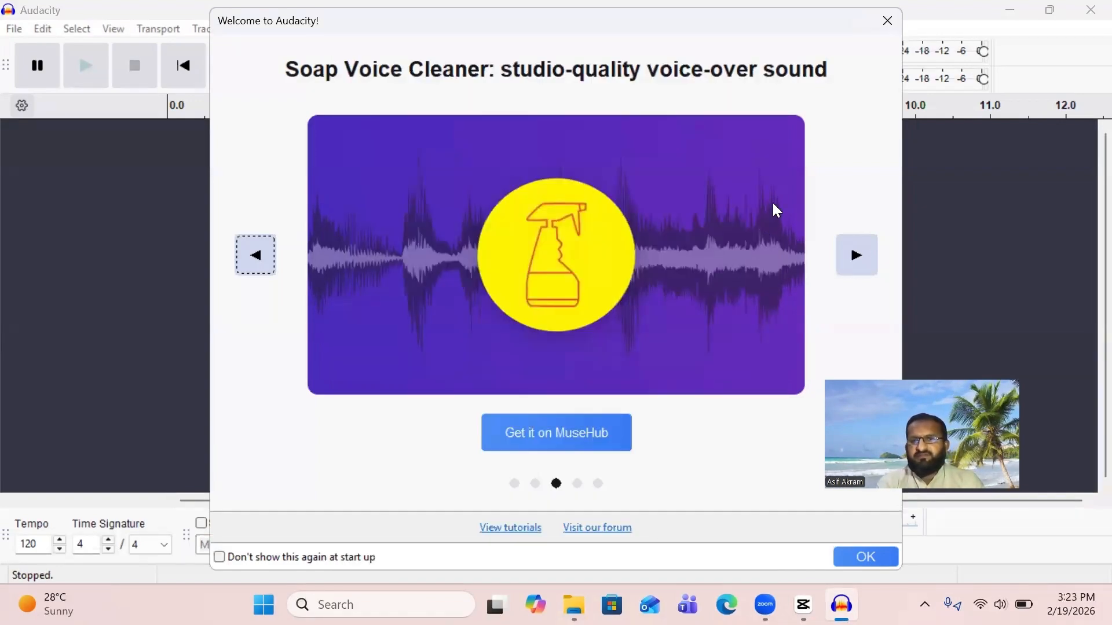
click(887, 20)
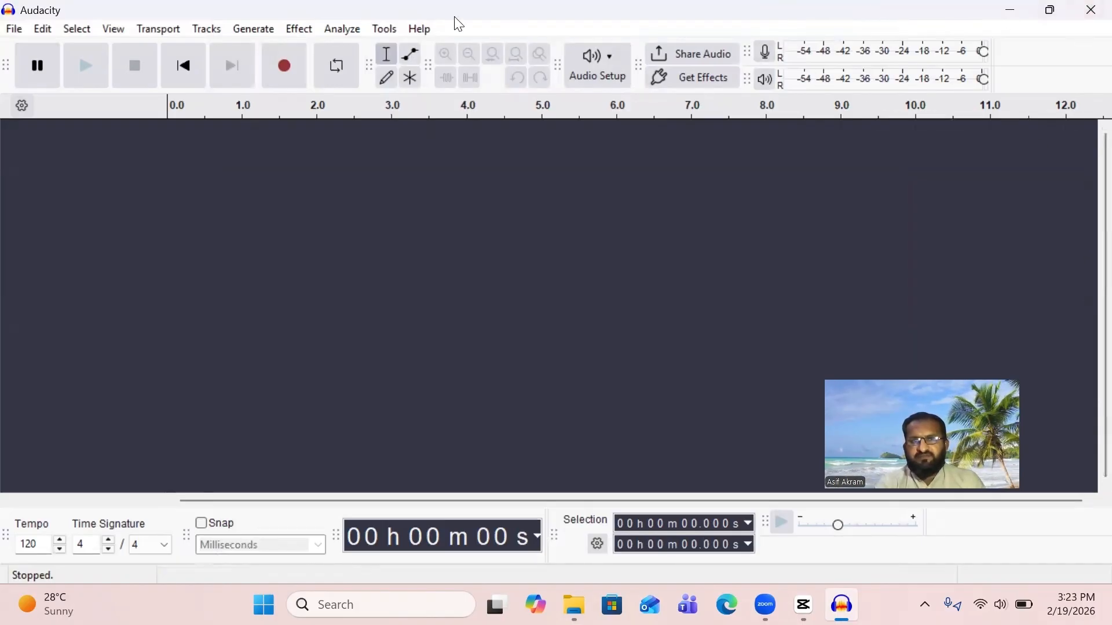
Open the exported WAV file 0219 (2) from the Desktop > Story > Voices folder in Audacity.
click(13, 33)
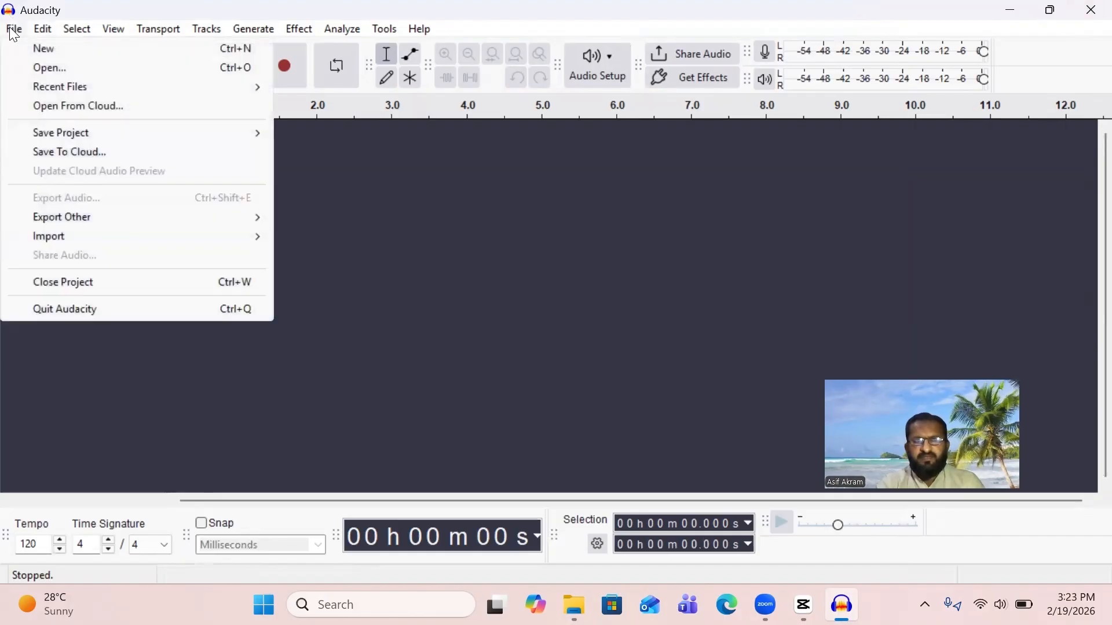
click(40, 71)
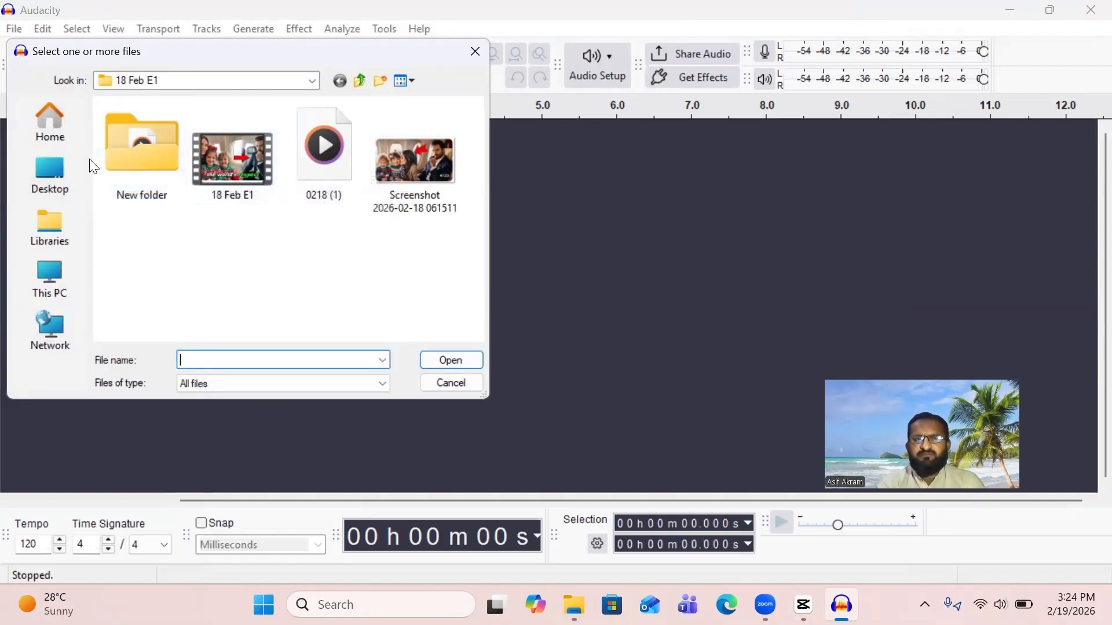
click(45, 173)
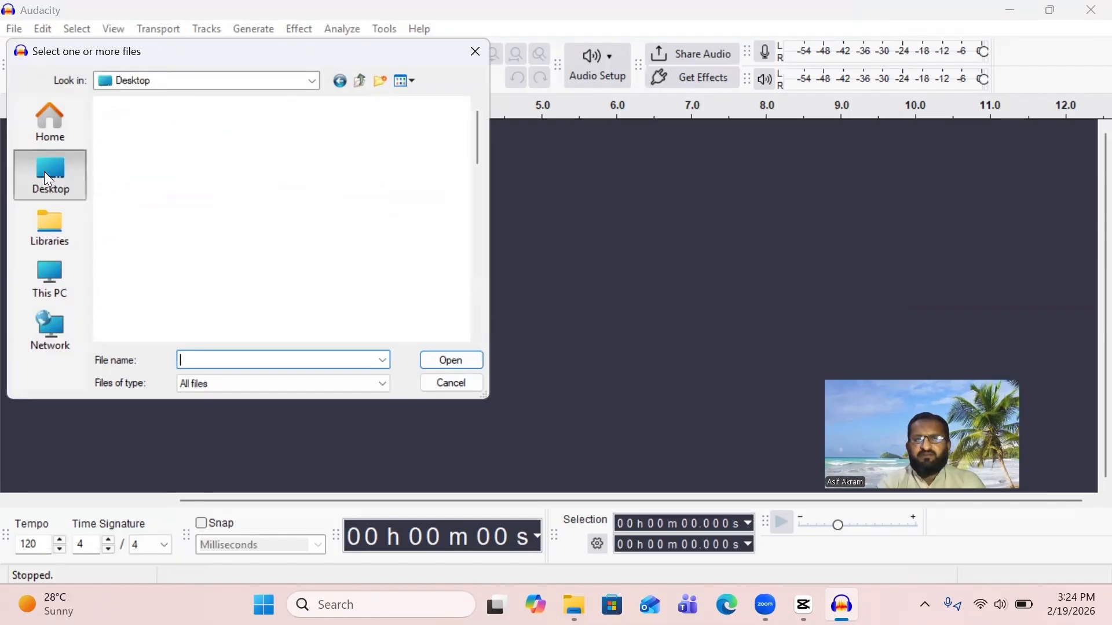
scroll(241, 201, down, 2)
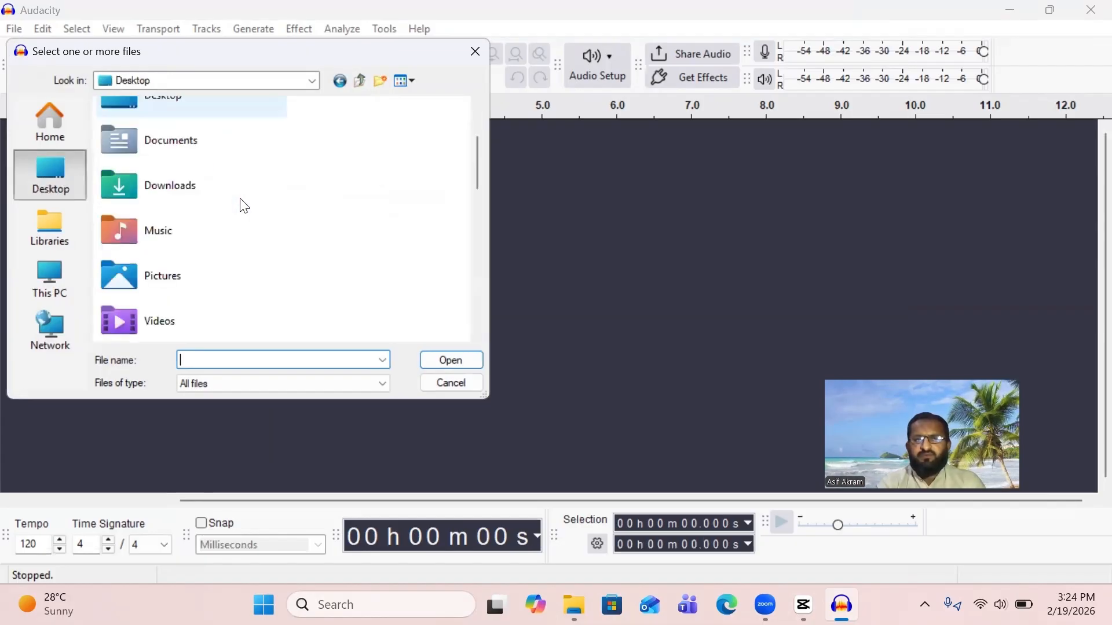
scroll(244, 206, down, 3)
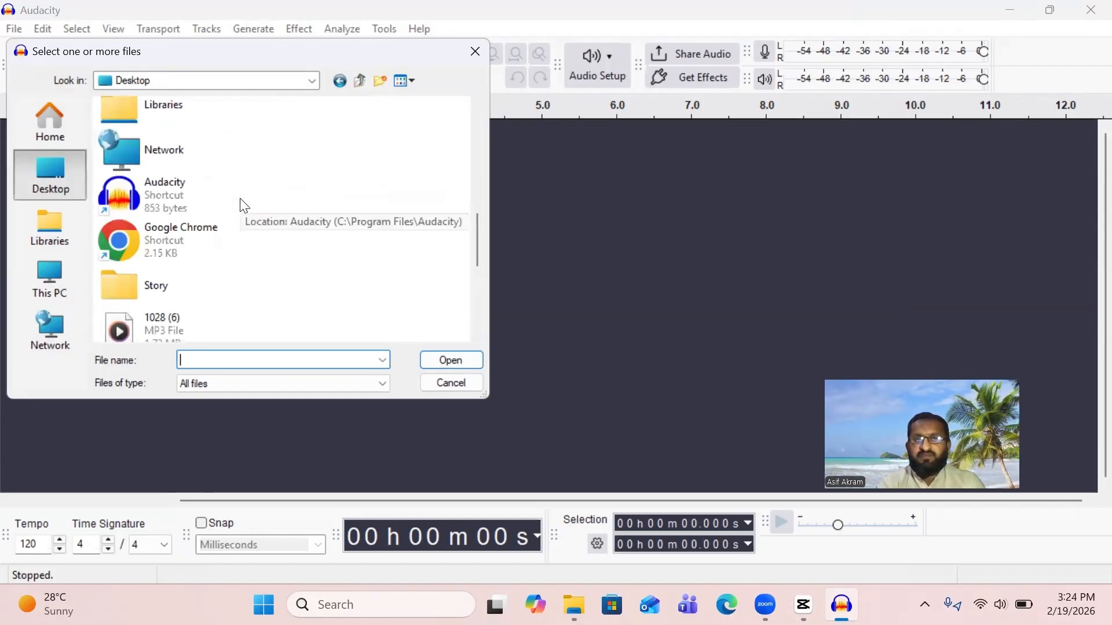
double_click(148, 285)
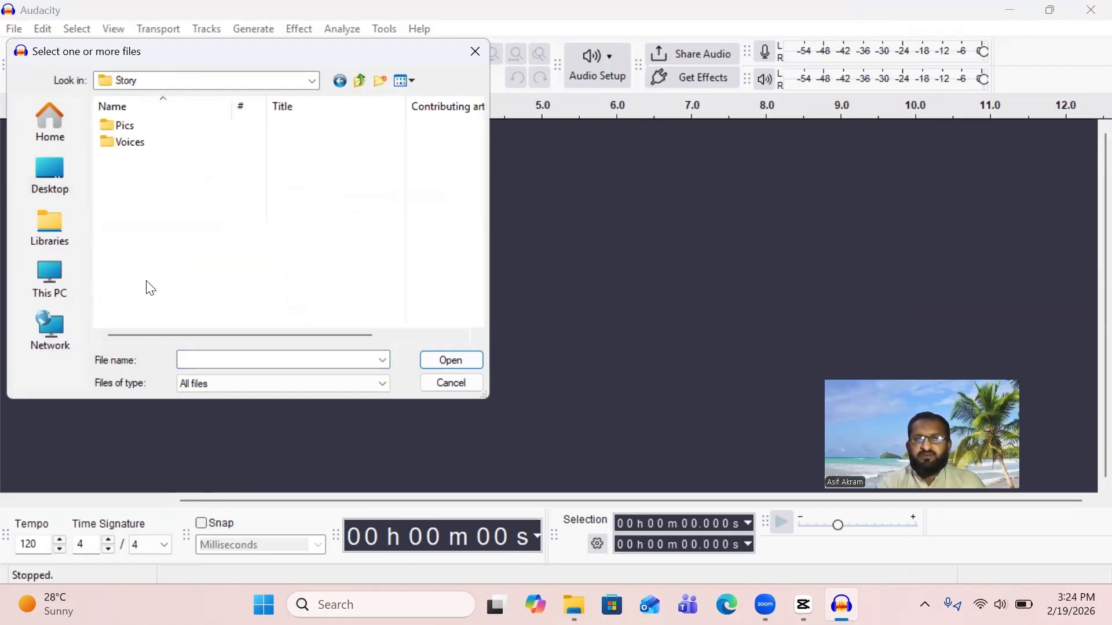
double_click(124, 144)
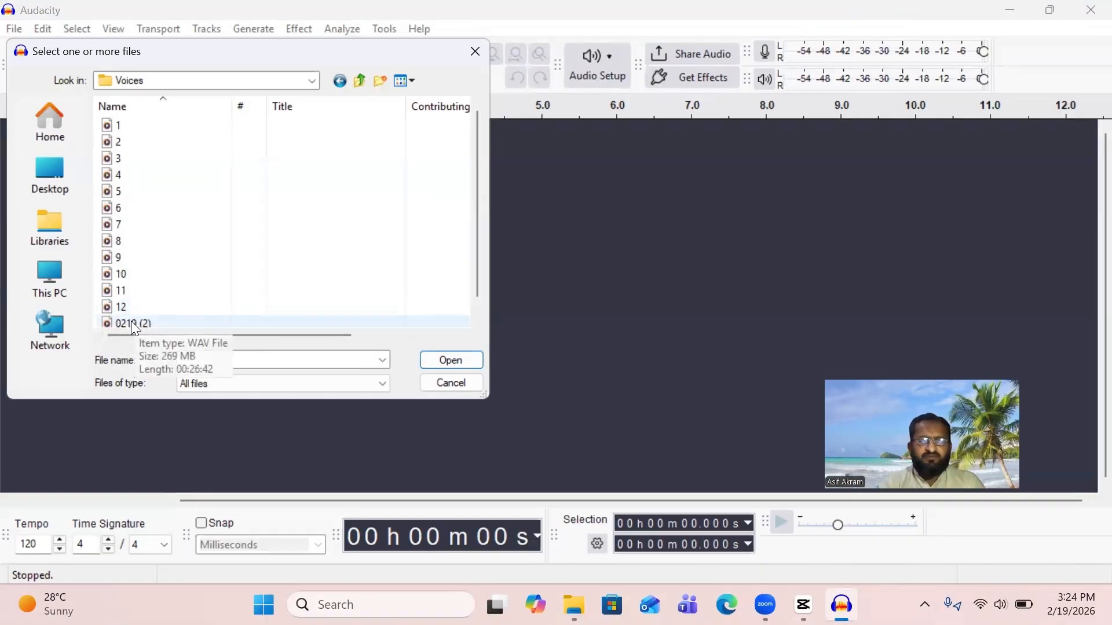
click(131, 323)
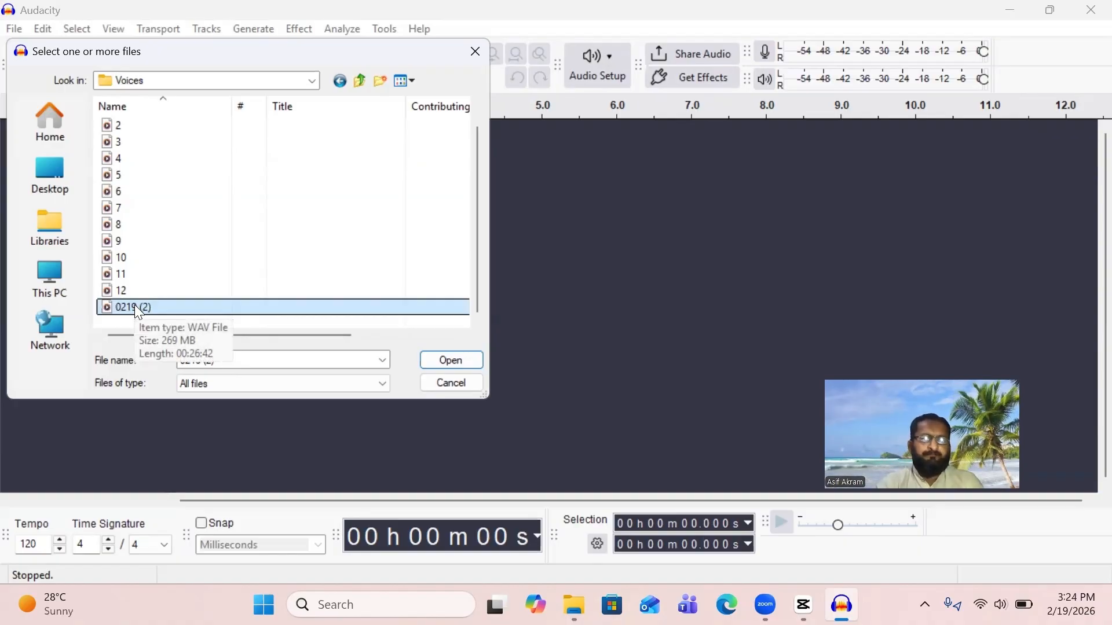
click(429, 356)
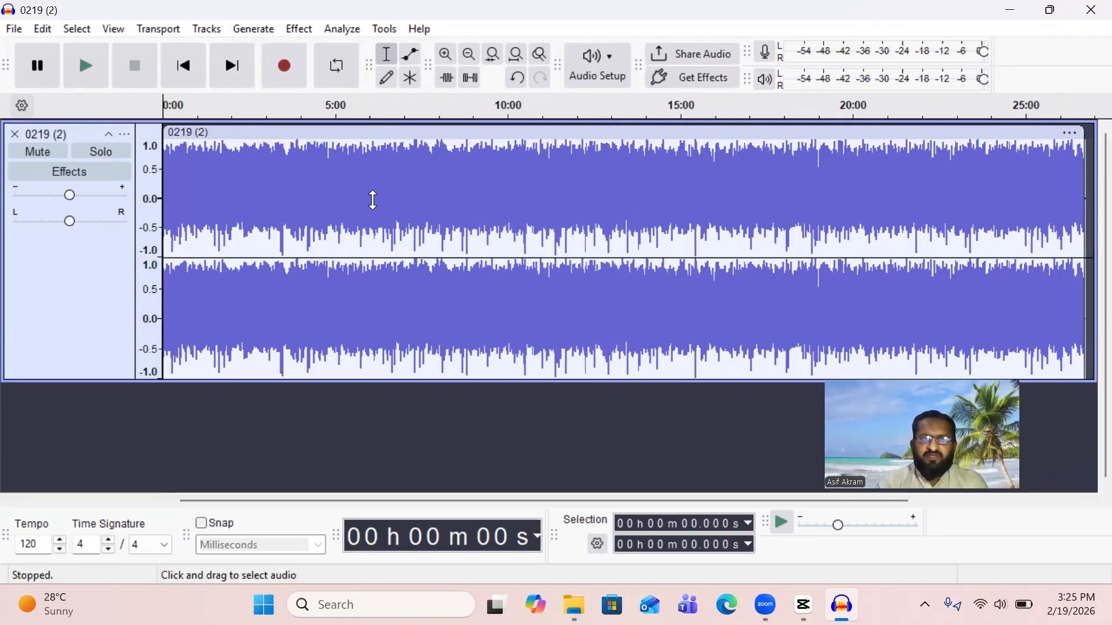
Select the entire 0219 (2) track and capture it as the noise profile for Noise Reduction.
click(372, 199)
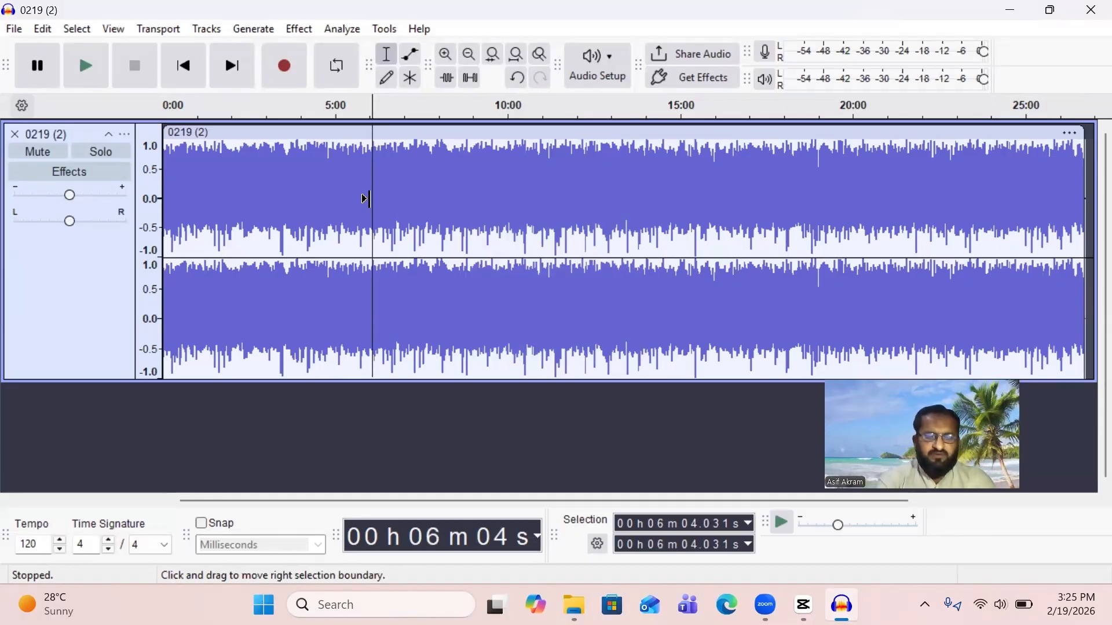
key(ctrl+a)
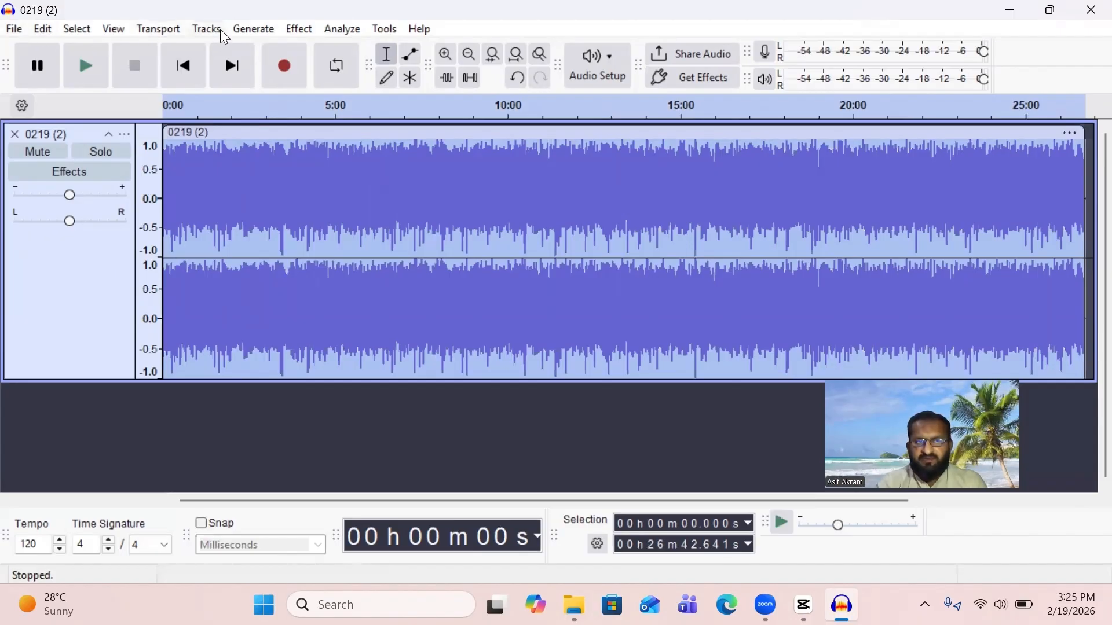
click(300, 31)
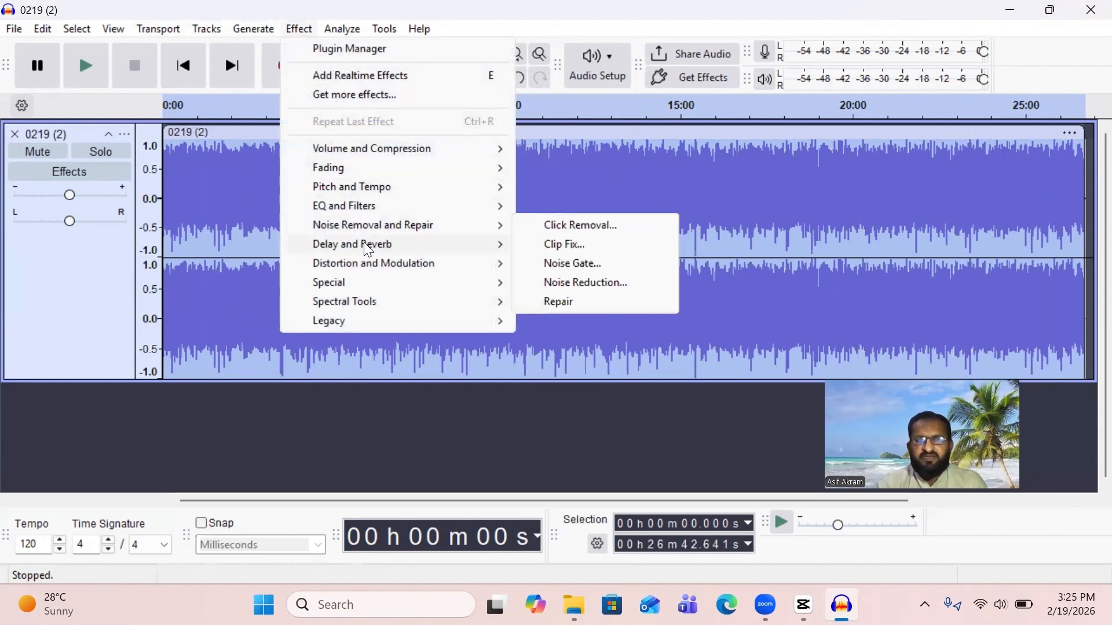
mouse_move(376, 228)
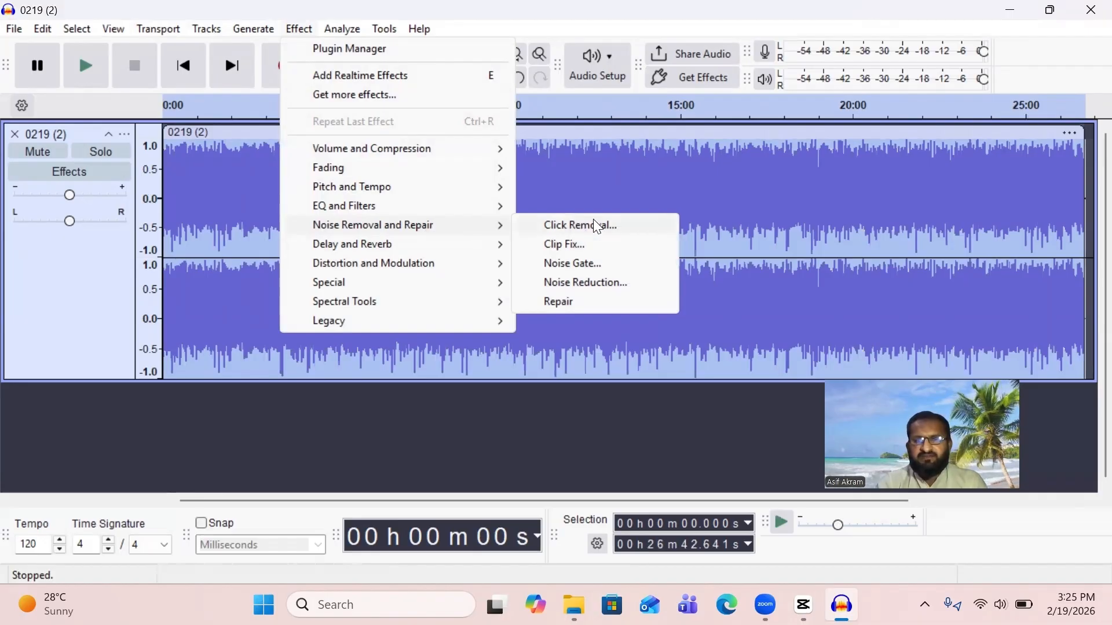
click(574, 282)
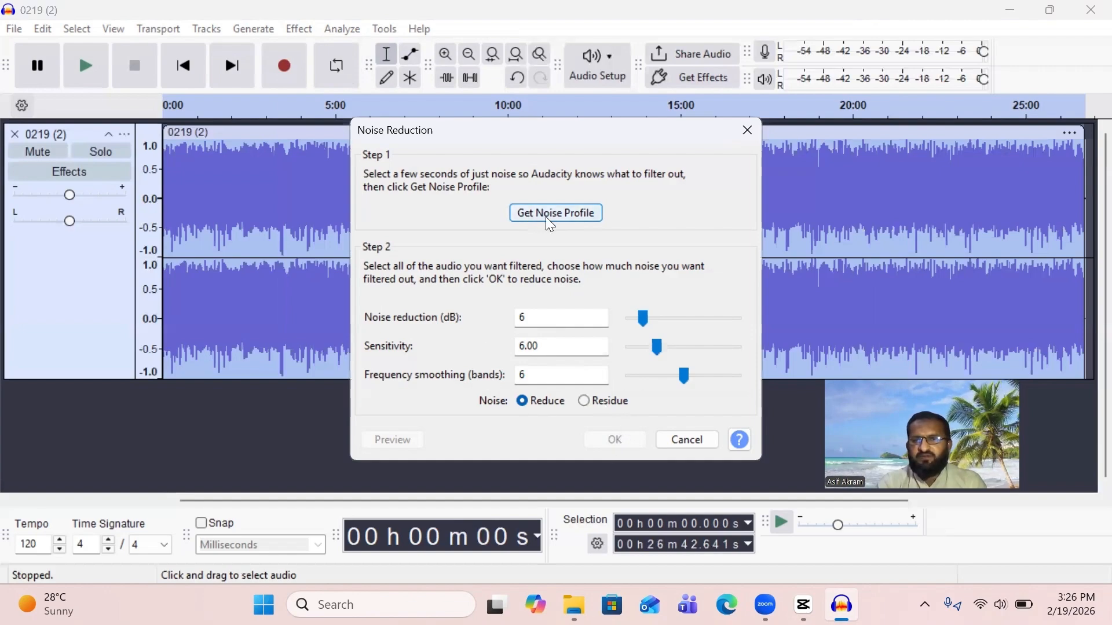
click(588, 213)
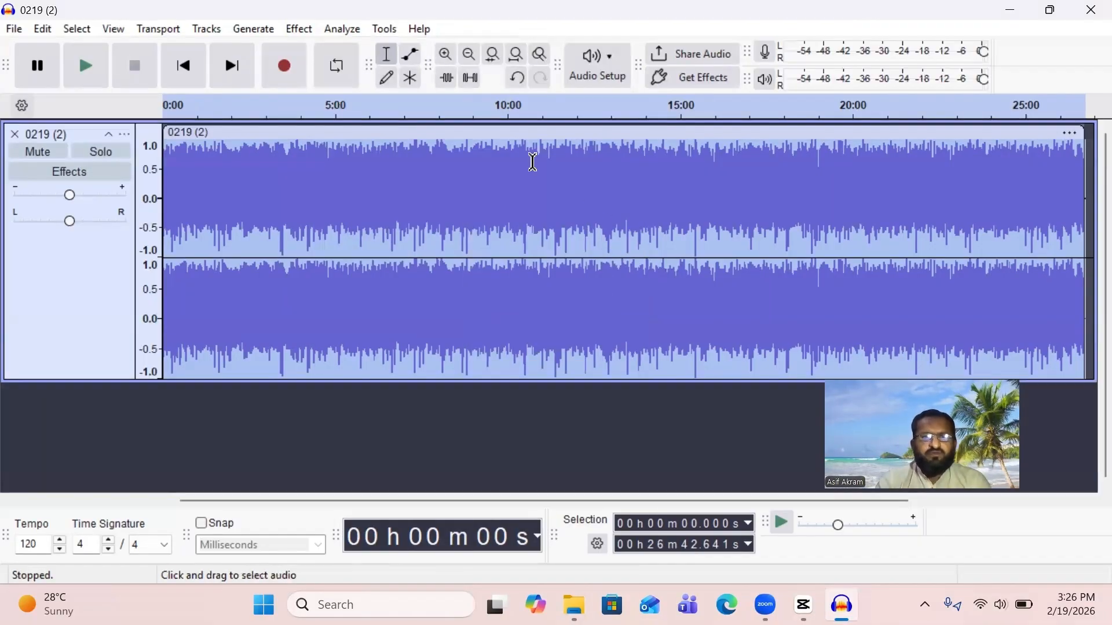
Apply Noise Reduction at 6 dB, sensitivity 6.00 and 6 frequency smoothing bands, and briefly play the start of the track.
click(298, 28)
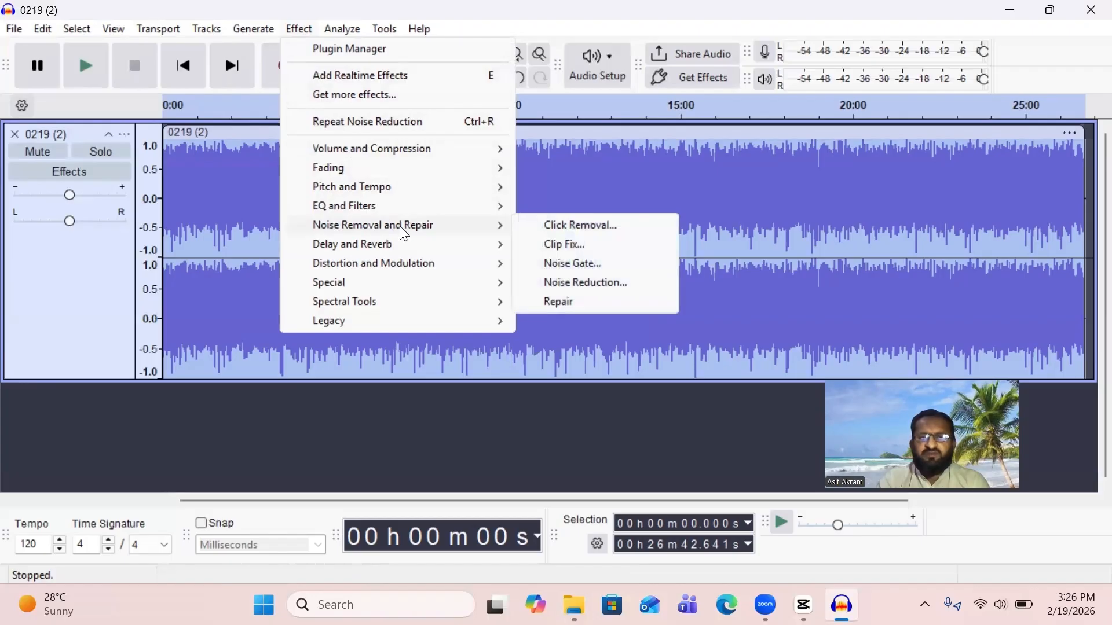
click(567, 284)
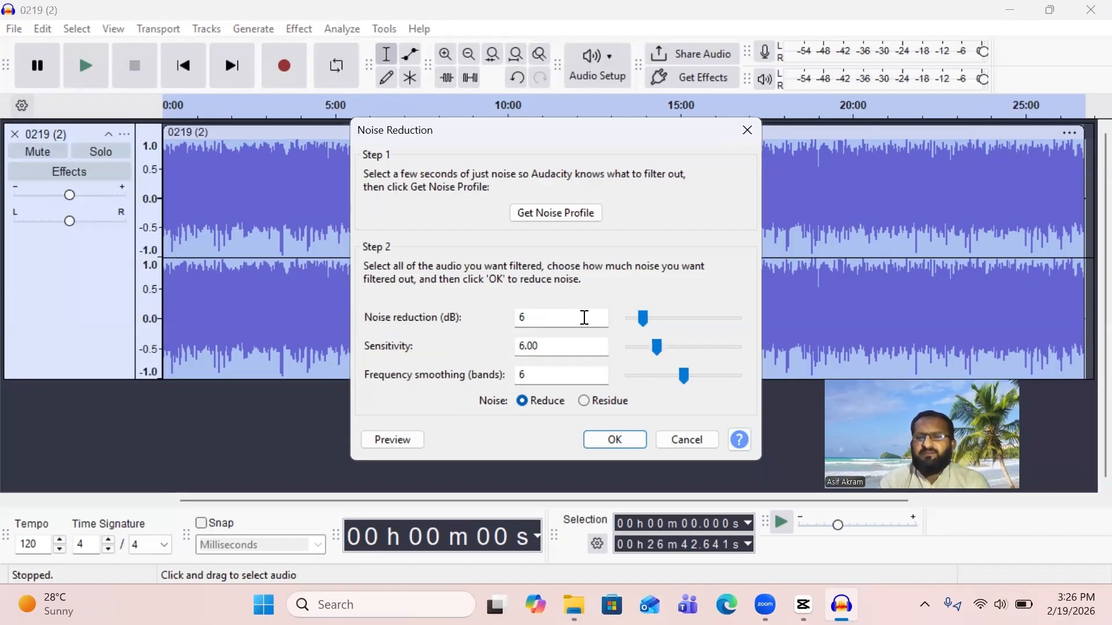
mouse_move(641, 317)
mouse_down()
mouse_move(720, 329)
mouse_move(639, 318)
mouse_up()
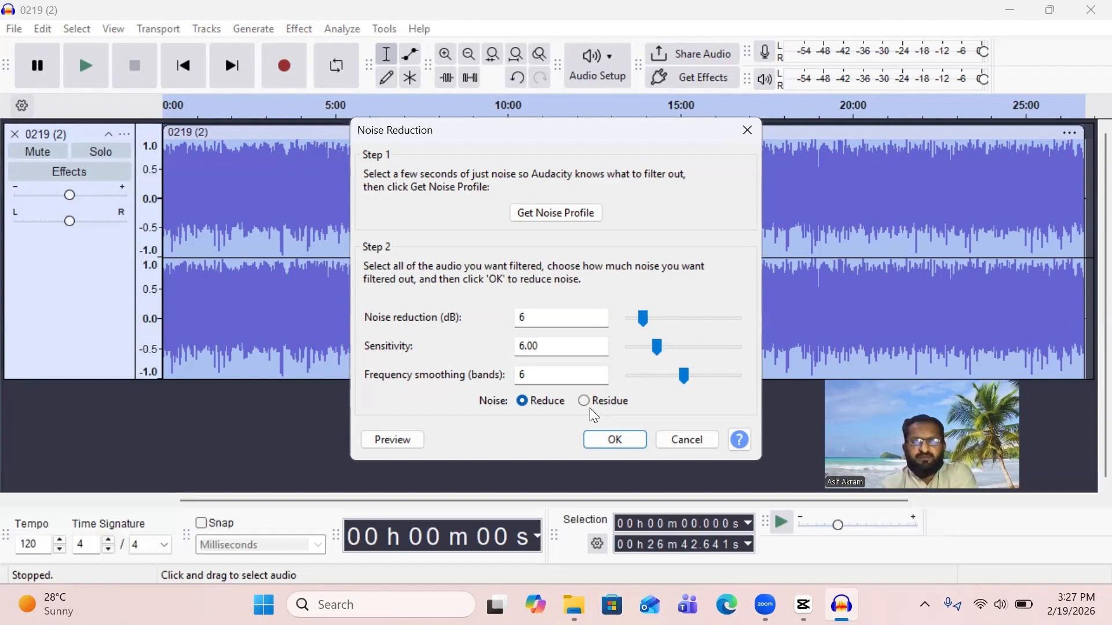
click(611, 435)
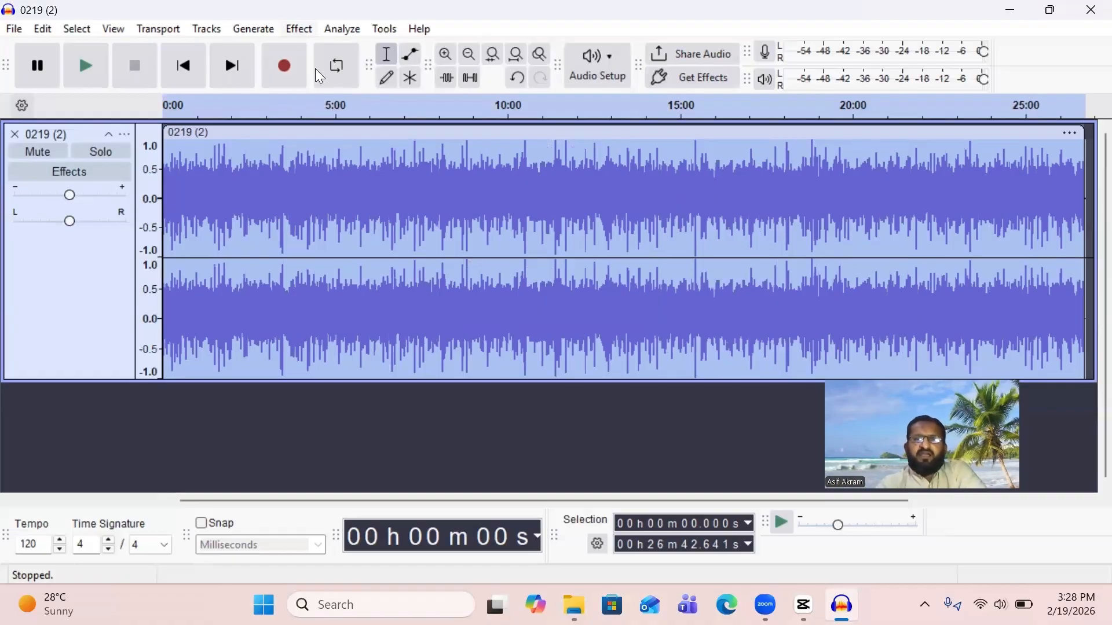
click(86, 66)
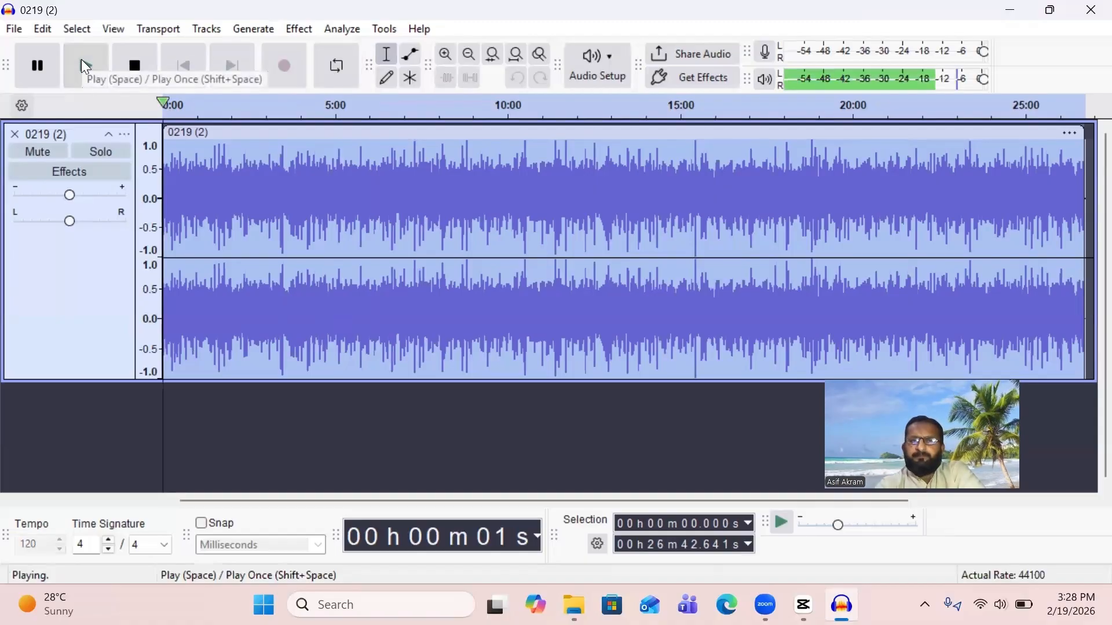
click(40, 68)
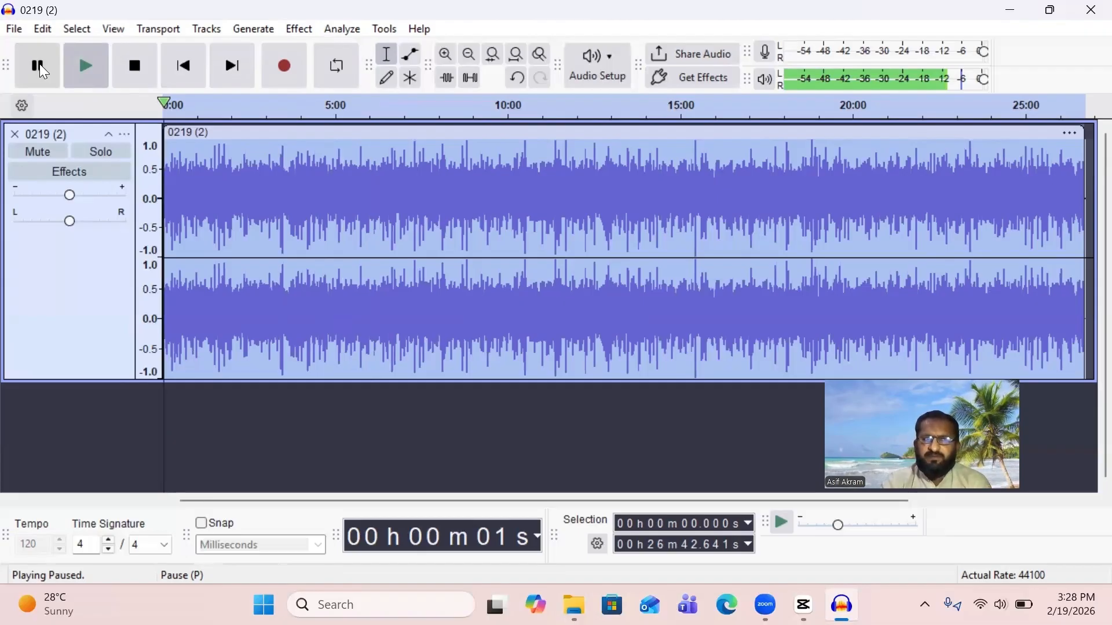
Apply Bass and Treble with bass 3.0 dB, treble 6.0 dB and volume 6.5 dB linked to the tone controls.
click(302, 29)
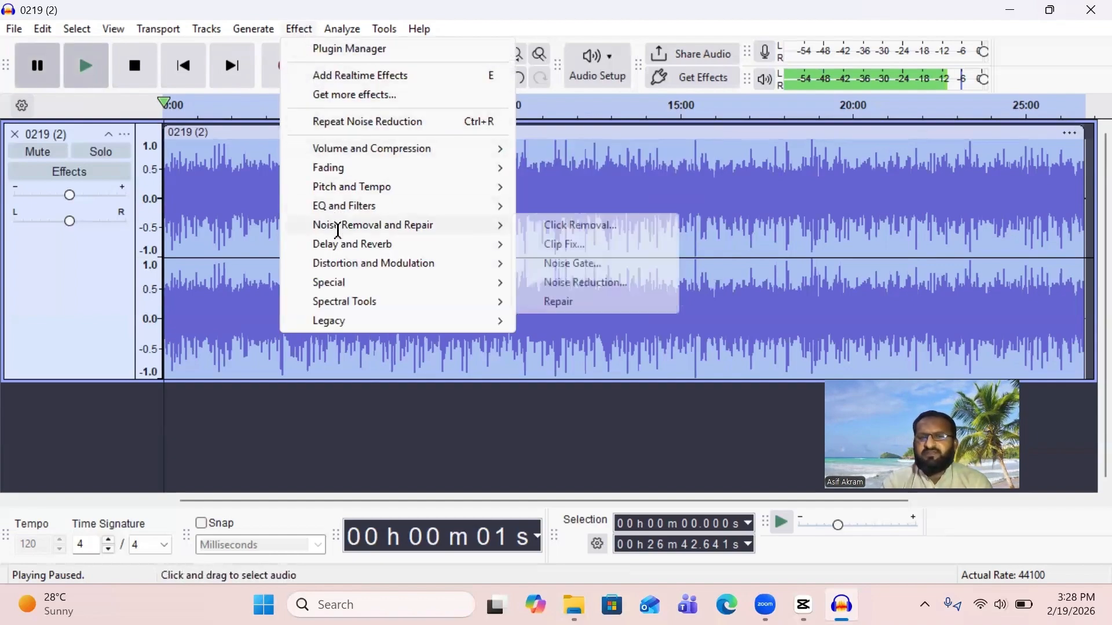
mouse_move(327, 226)
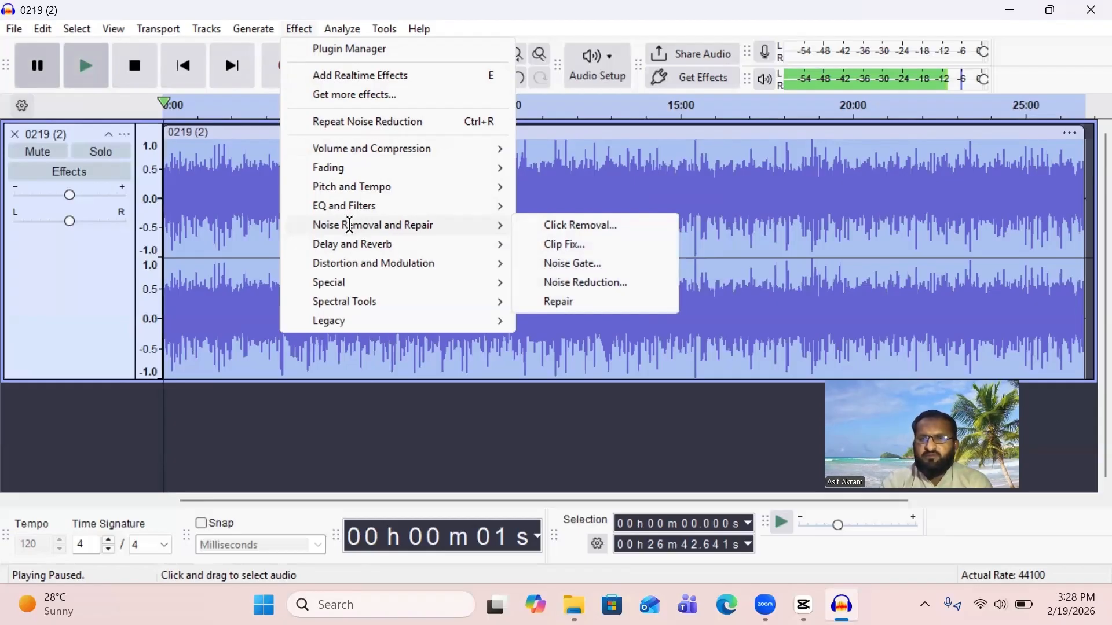
mouse_move(355, 206)
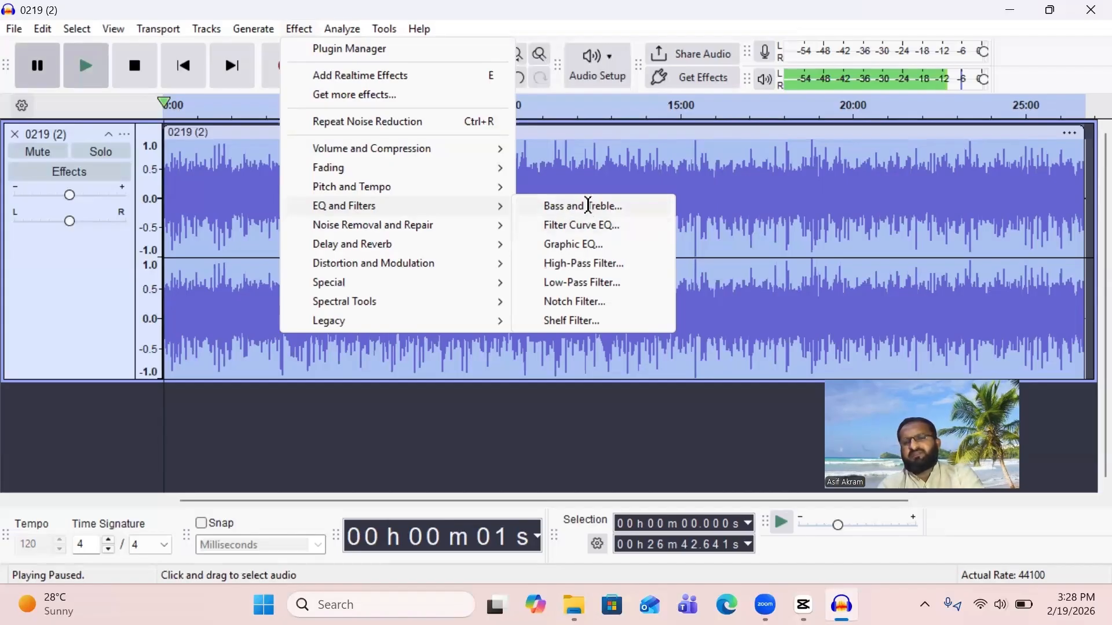
click(589, 205)
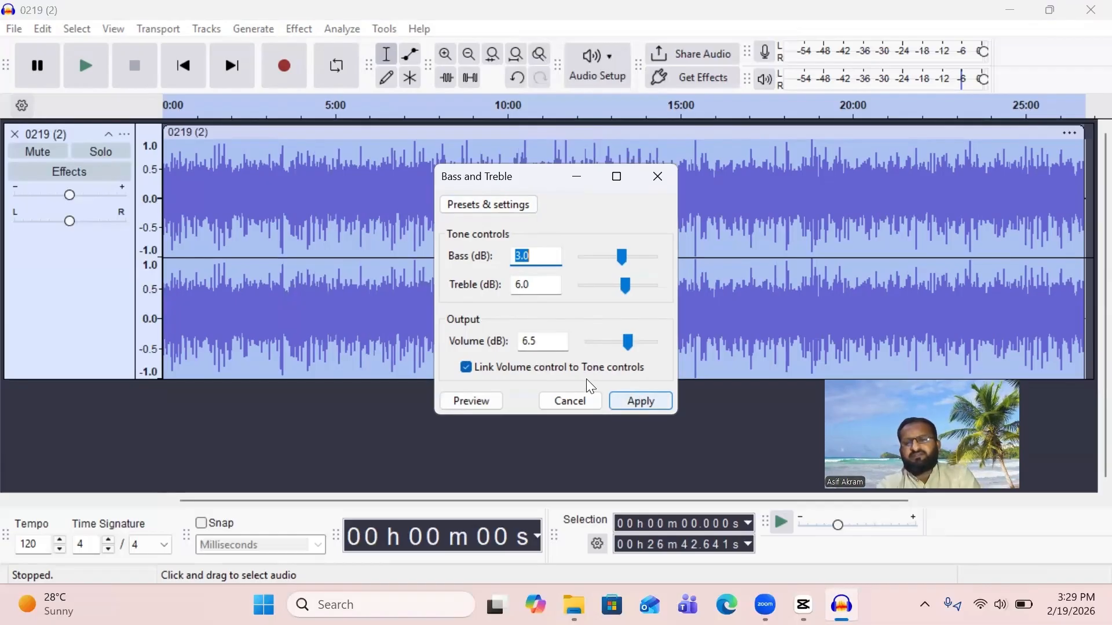
click(631, 398)
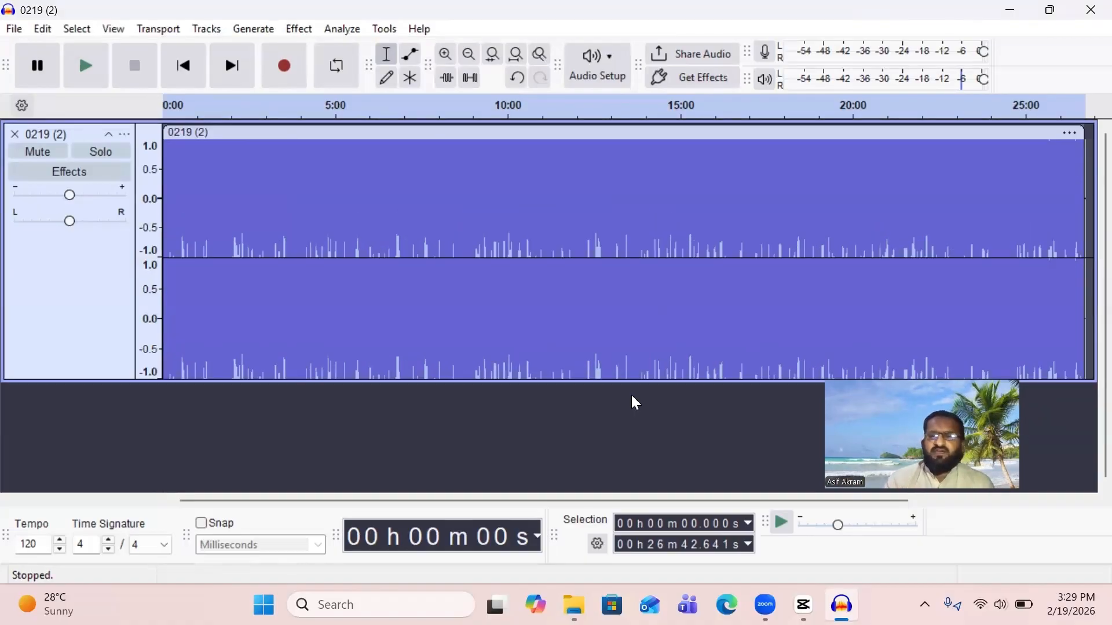
Apply the Compressor with threshold -15.0 dB, make-up gain 0.0 dB, knee width 6.0 dB, ratio 3.1, lookahead 5.0 ms, attack 200.0 ms and release 1000.0 ms.
click(297, 29)
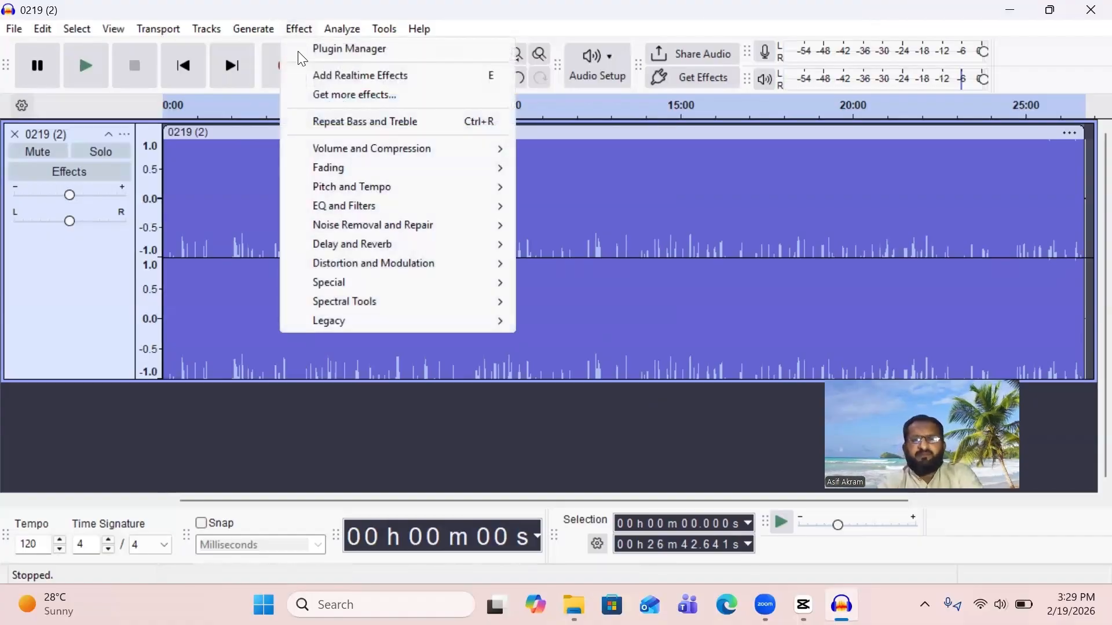
mouse_move(358, 149)
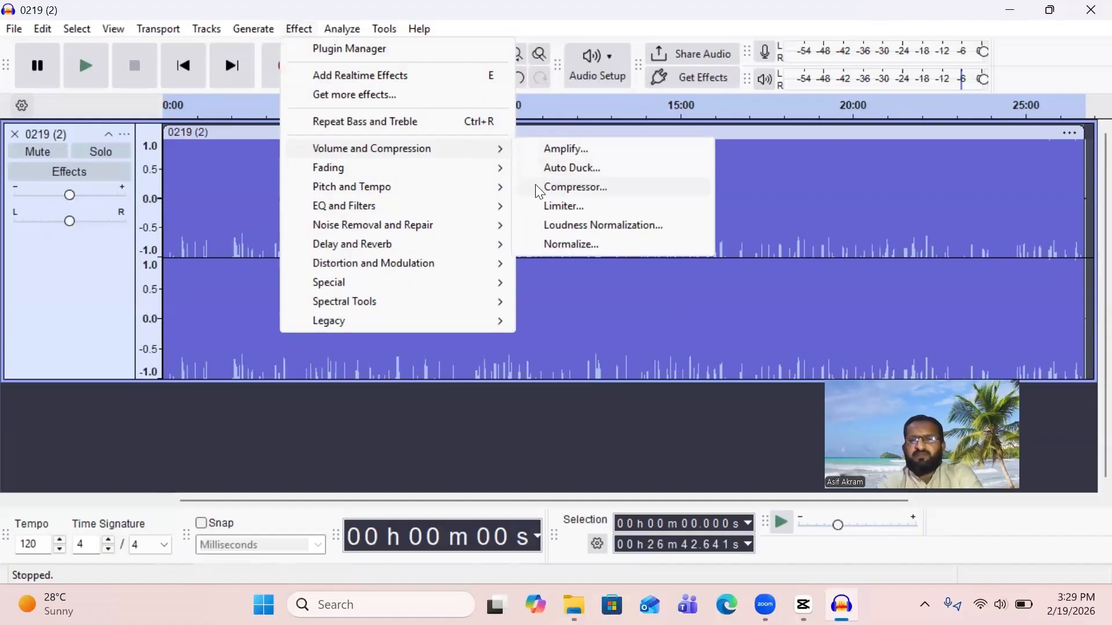
click(582, 185)
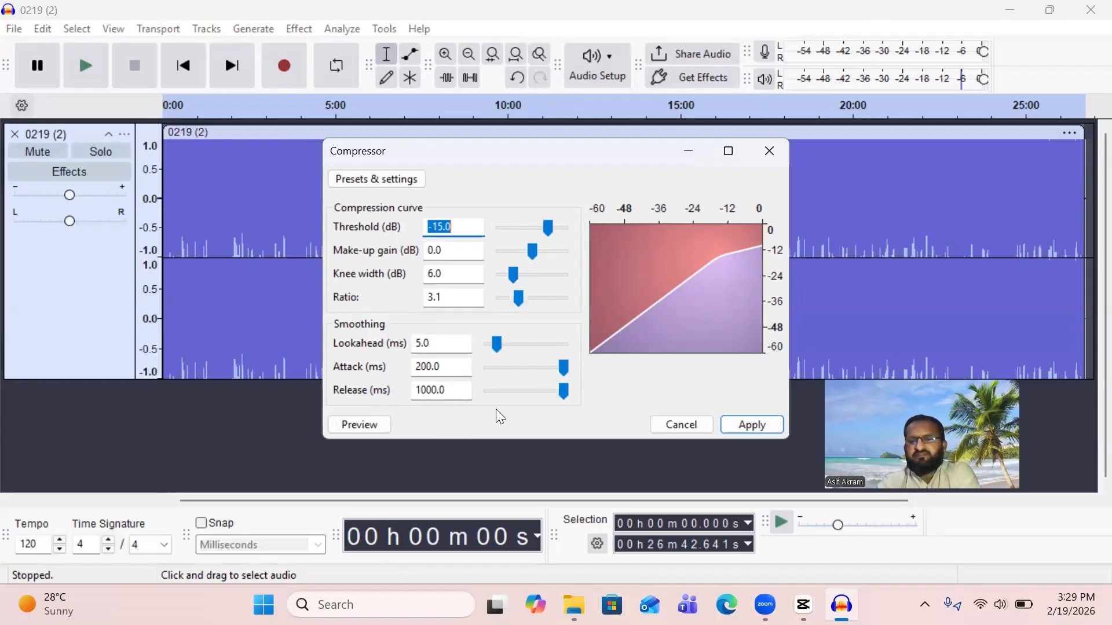
click(753, 424)
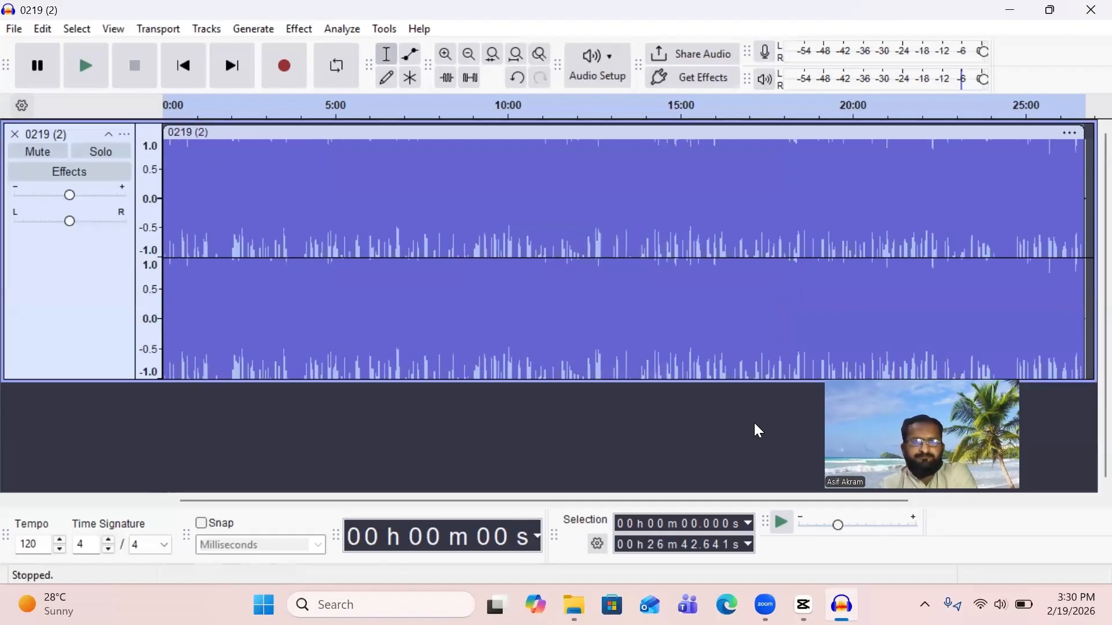
Normalize the track's peak amplitude to -1.0 dB with DC offset removal and the stereo channels kept linked.
click(297, 29)
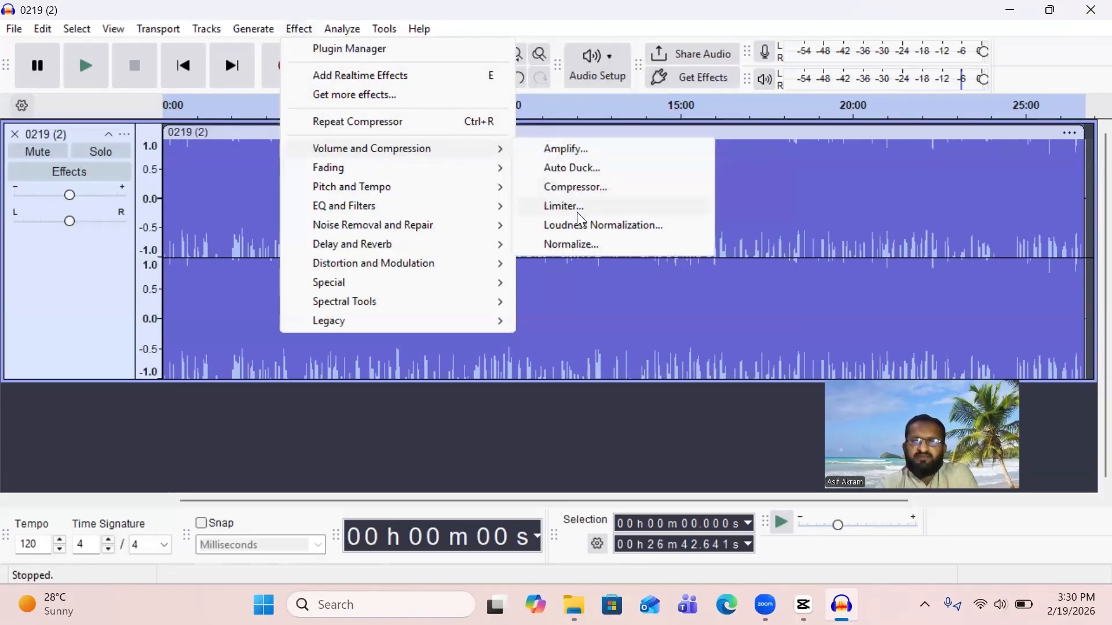
click(564, 249)
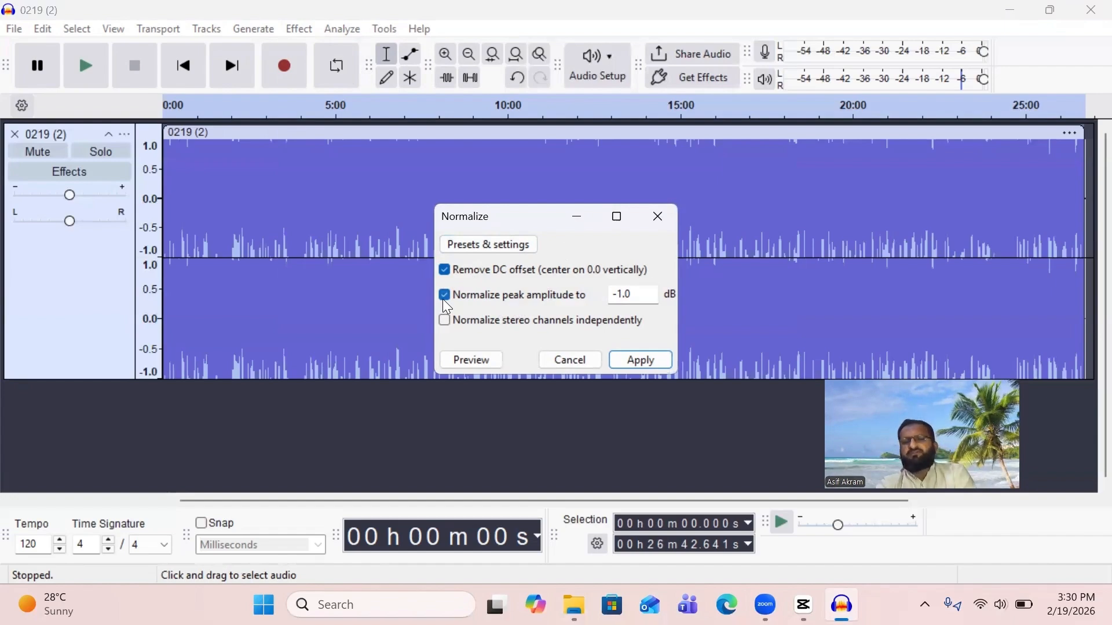
click(633, 363)
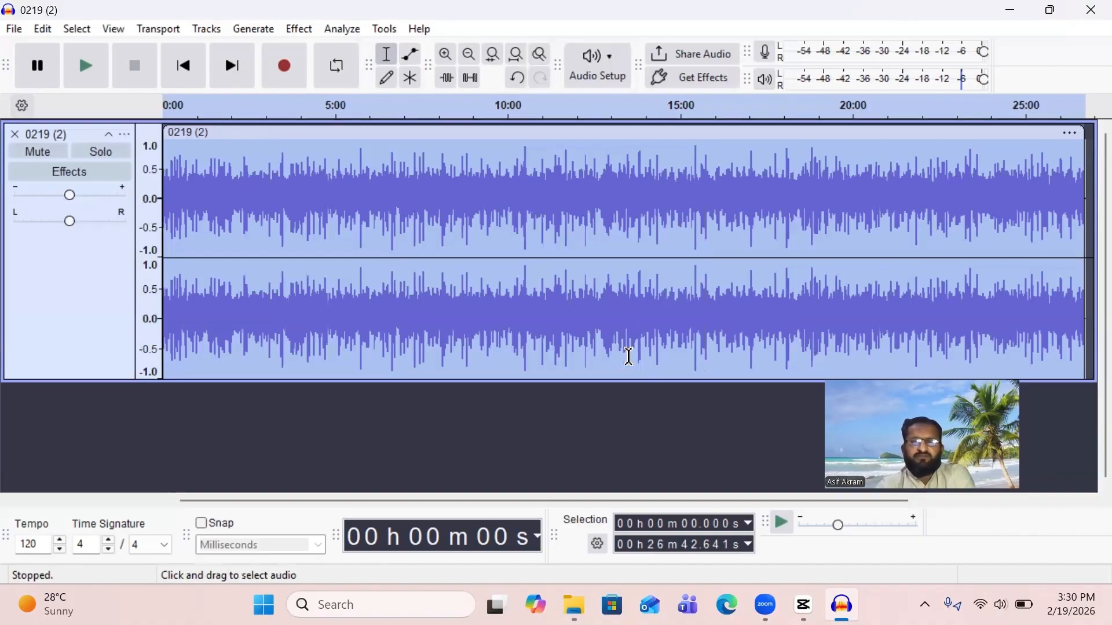
Apply the Limiter with threshold -1.0 dB, make-up target 0.0 dB, knee width 5.0 dB, lookahead 7.0 ms and release 100.0 ms.
click(300, 30)
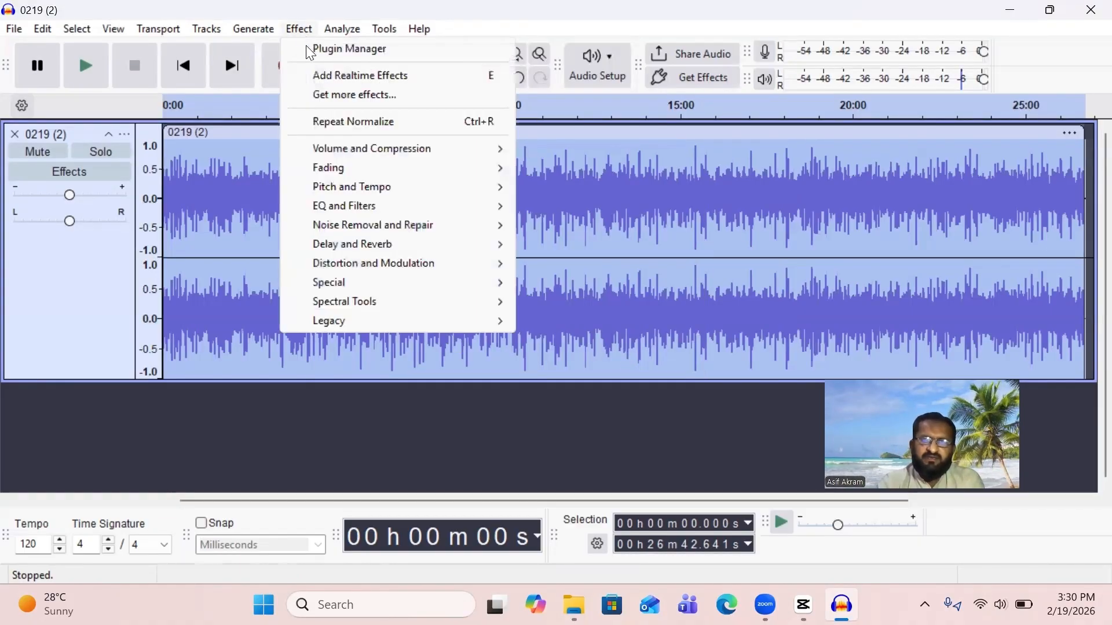
mouse_move(381, 150)
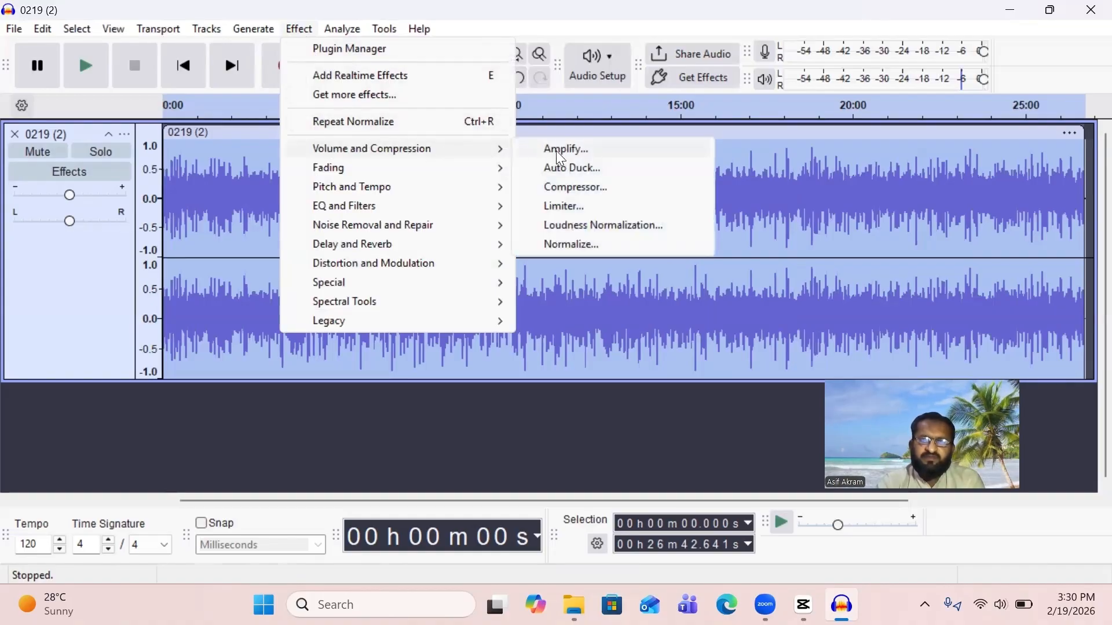
click(560, 206)
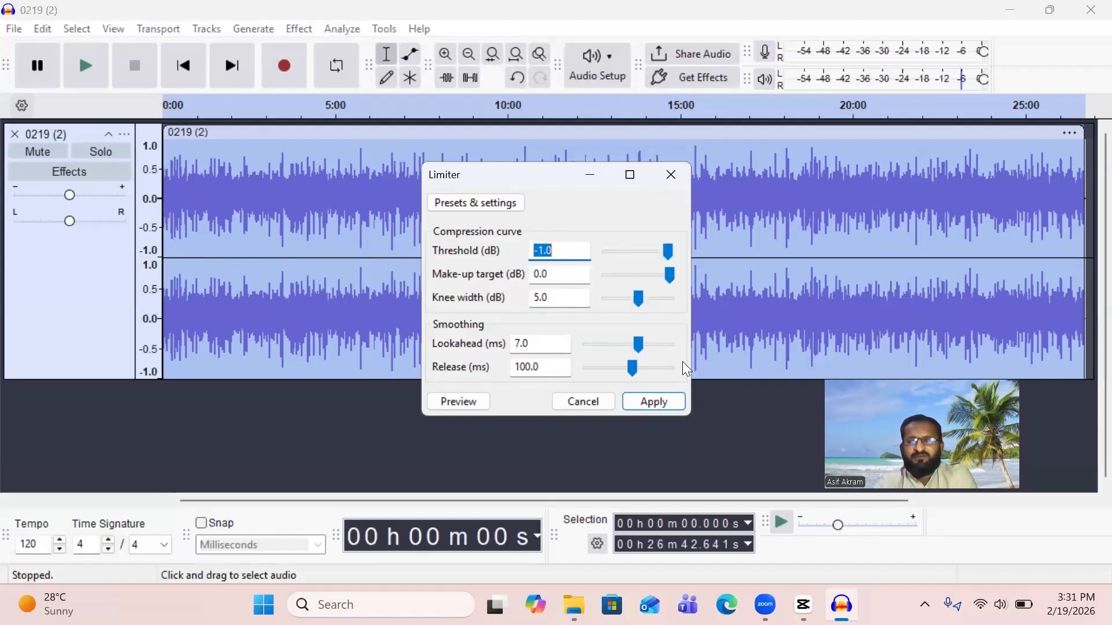
click(658, 401)
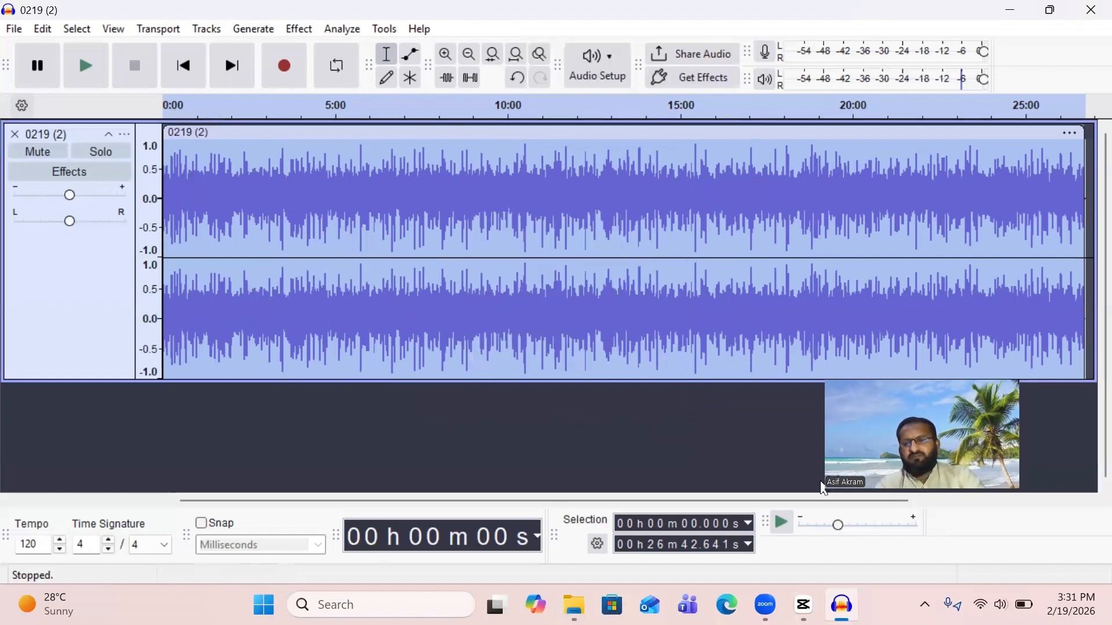
Raise the system volume to maximum and listen to the first seconds of the processed track, pausing playback.
click(1003, 592)
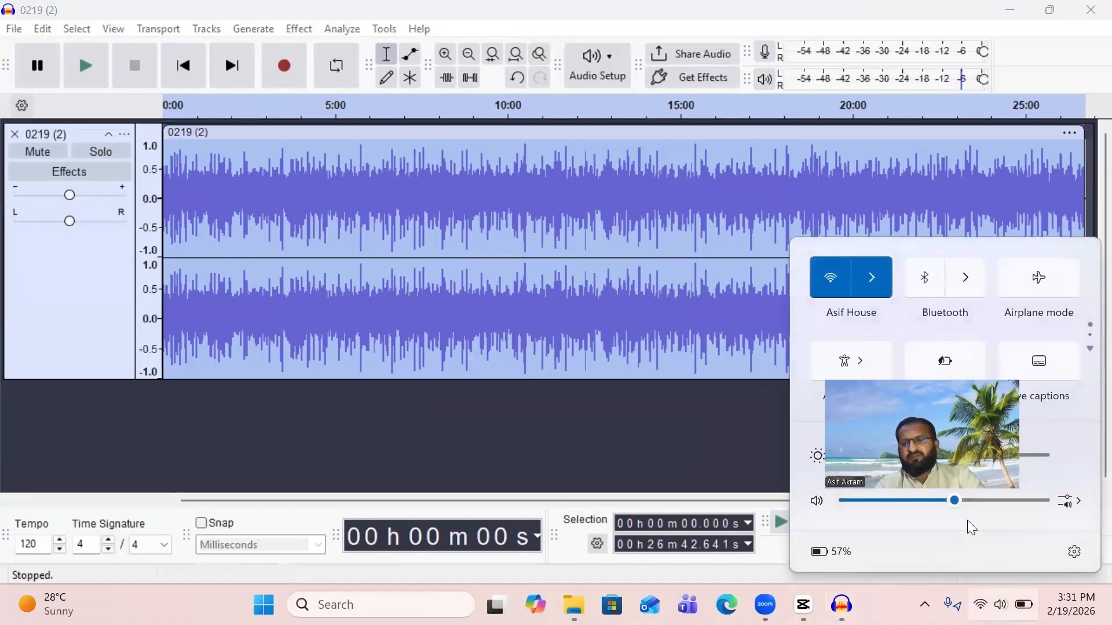
drag(958, 501, 1079, 503)
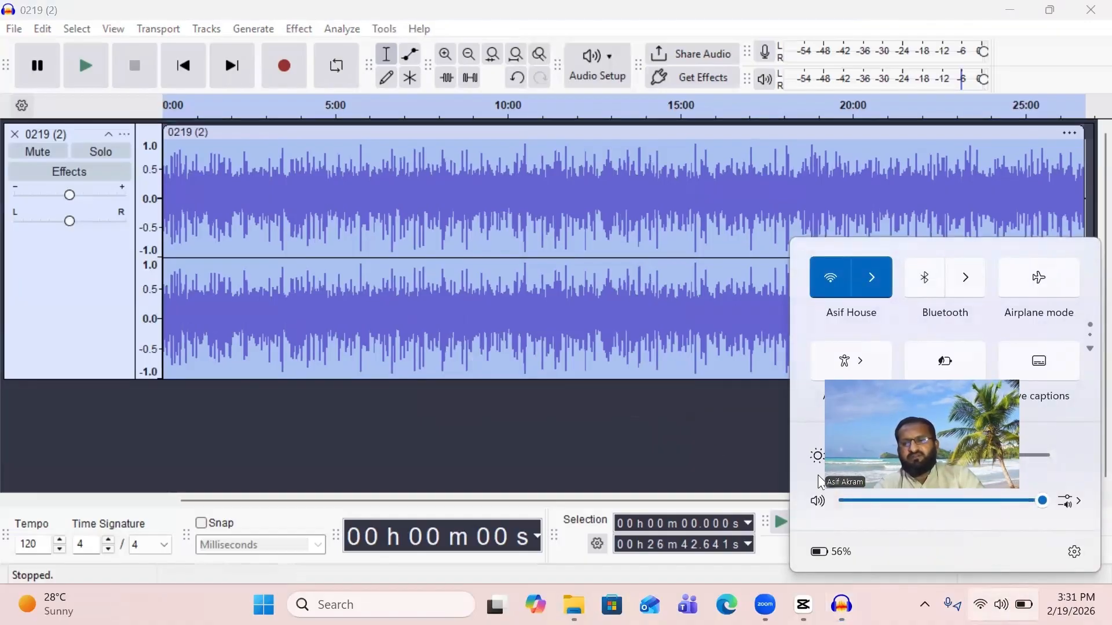
click(72, 64)
click(72, 64)
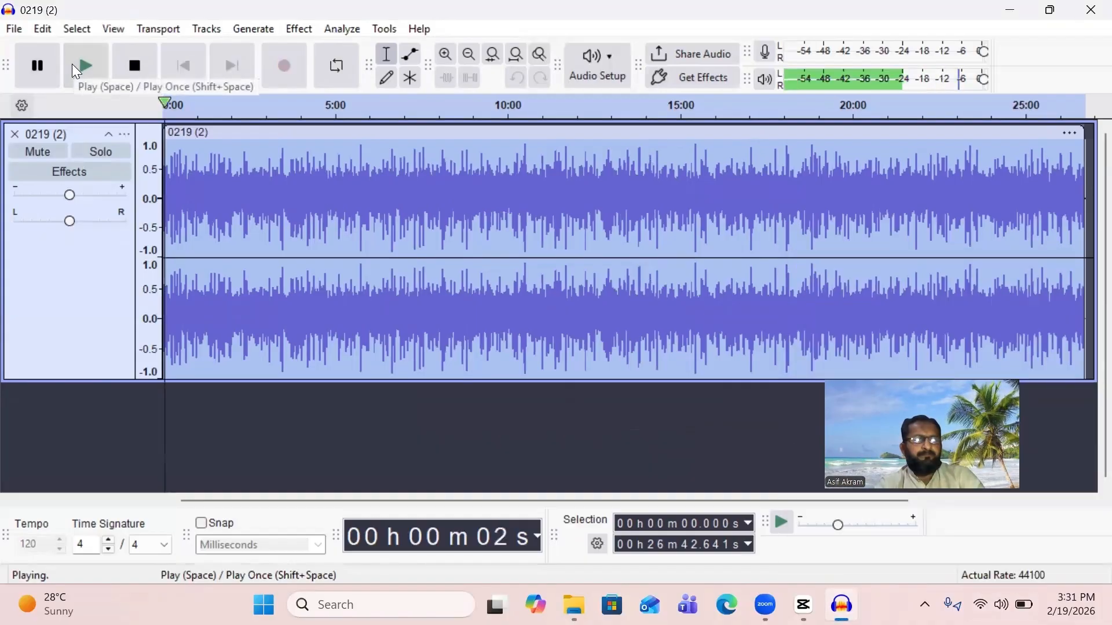
click(42, 73)
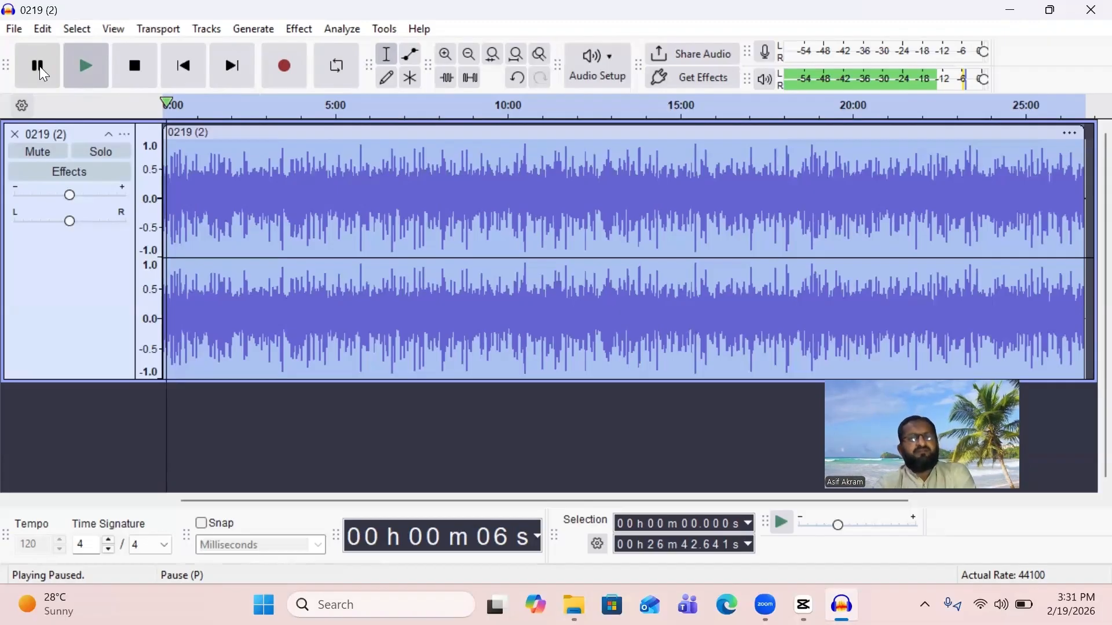
Start exporting the processed audio to the computer as an MP3 and change the file name to 1).mp3.
click(15, 29)
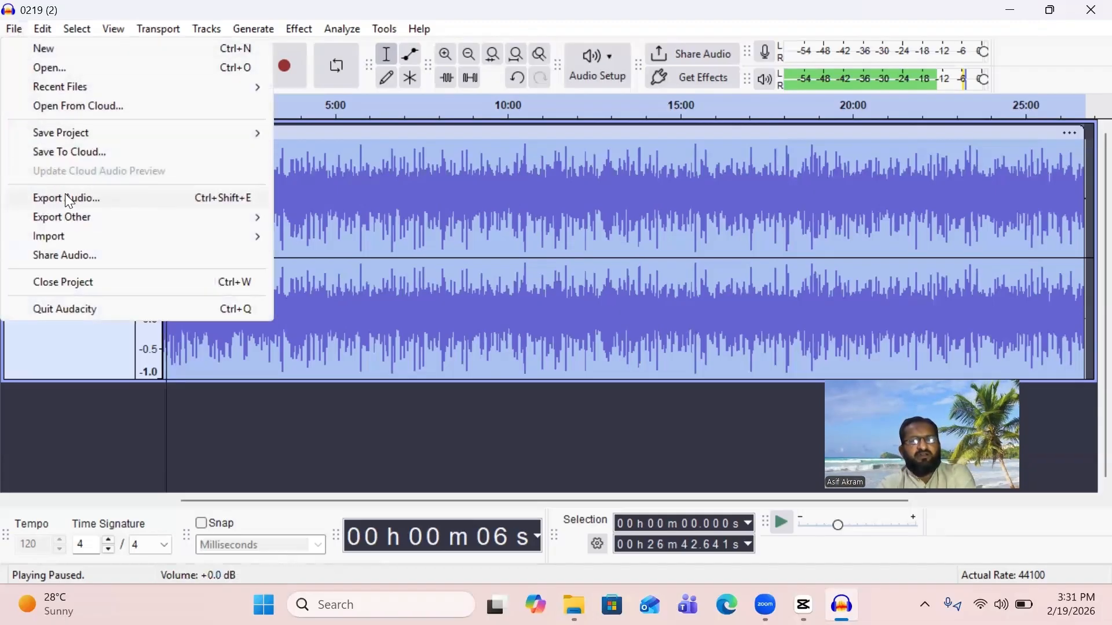
click(85, 199)
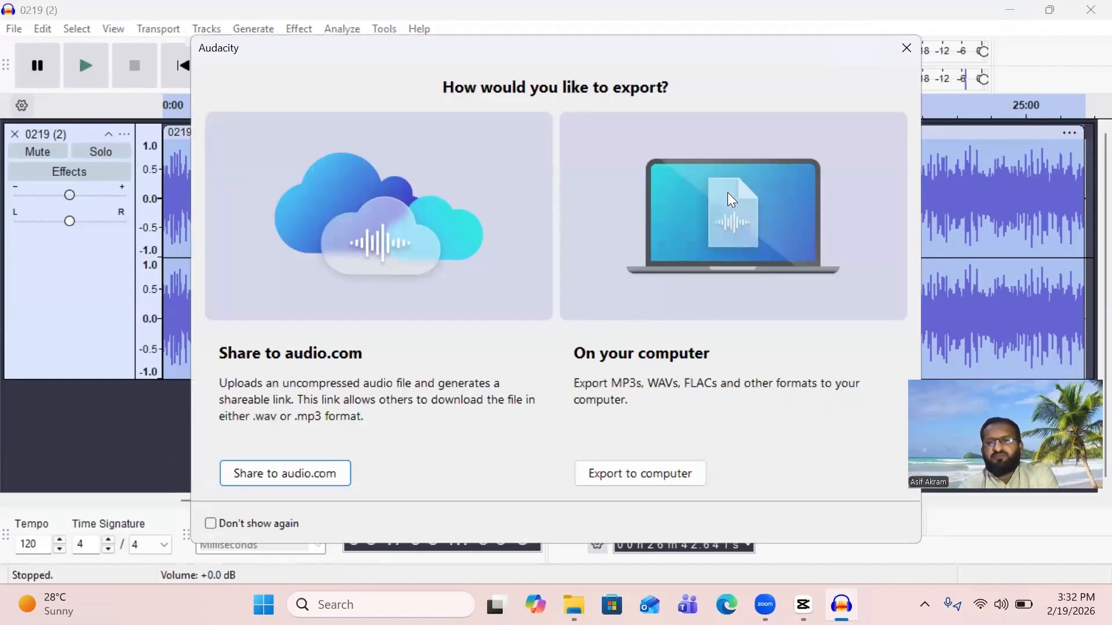
click(770, 227)
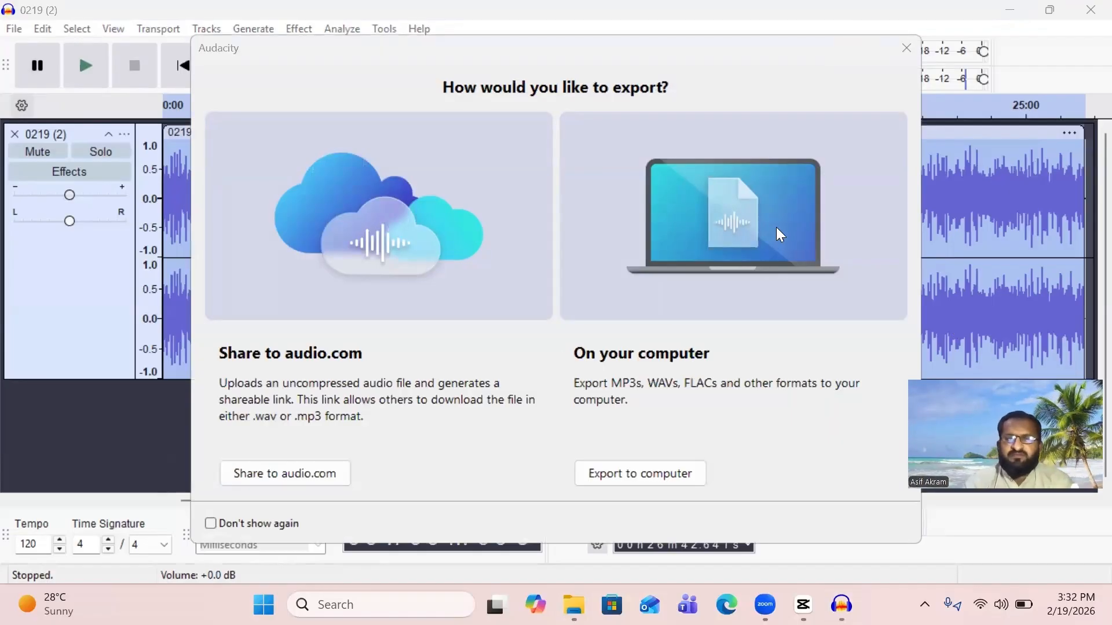
click(643, 469)
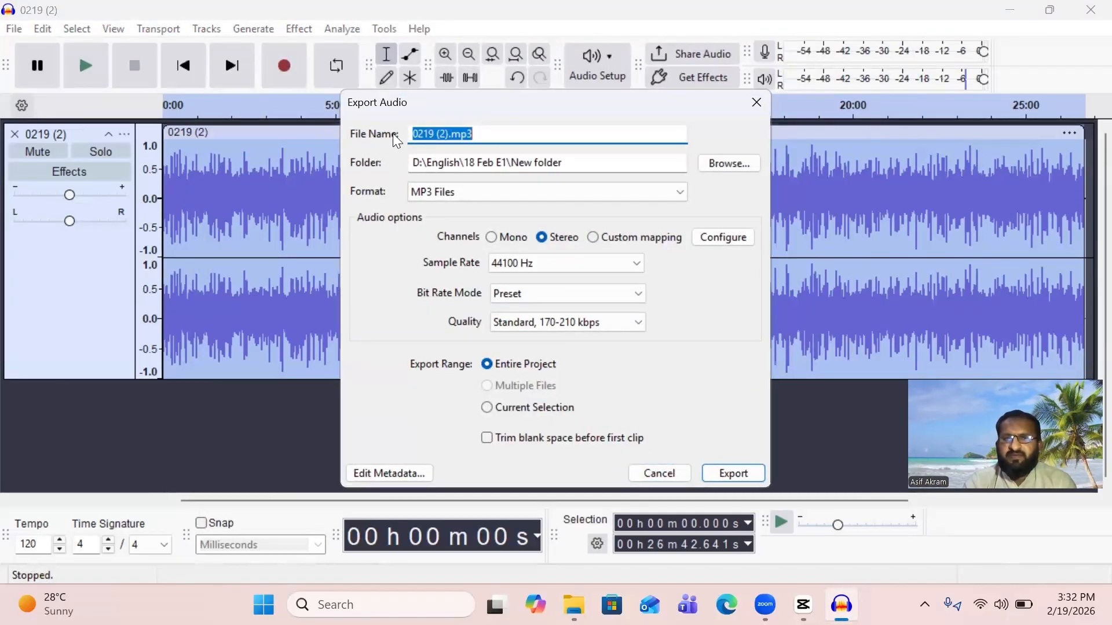
drag(446, 133, 407, 139)
text(1)
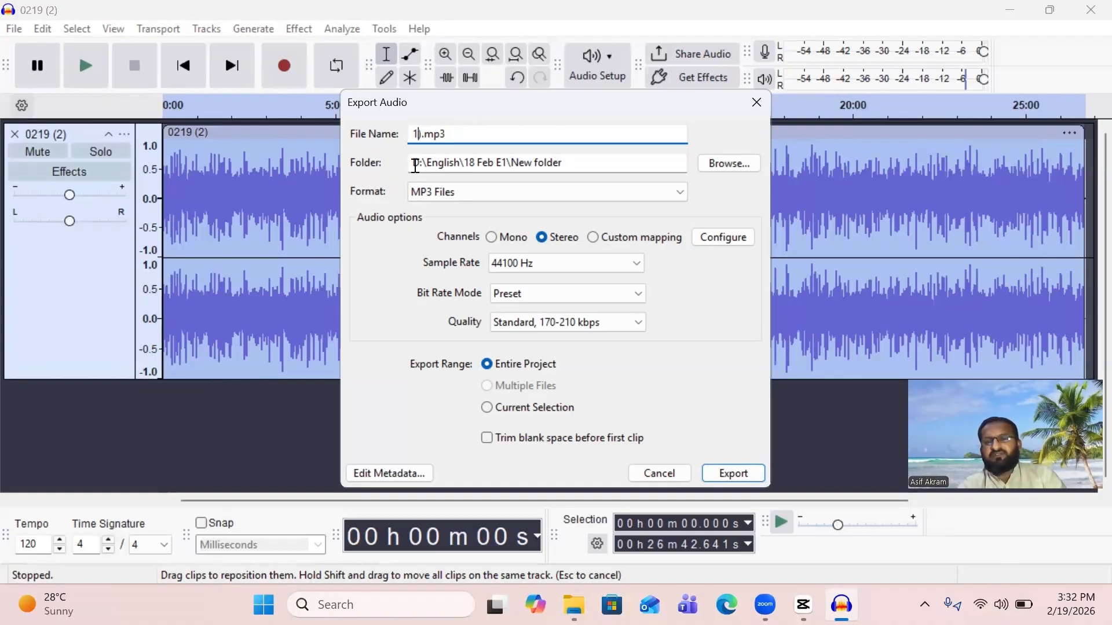
Browse for the export location and go to the Voices folder inside Story on the Desktop.
click(739, 164)
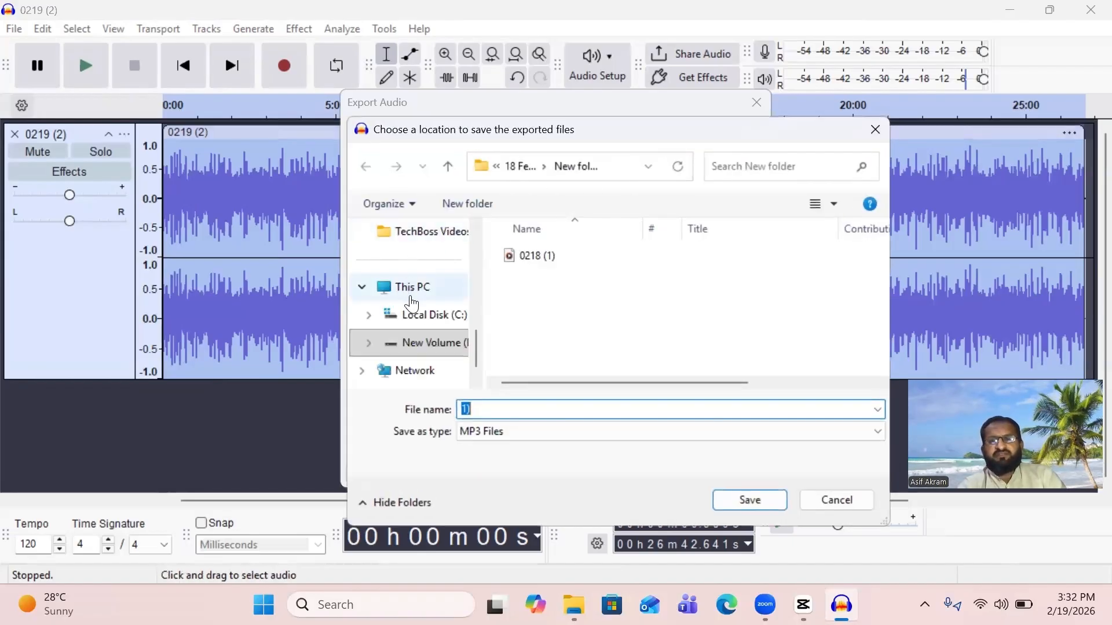
scroll(411, 298, up, 3)
scroll(411, 299, up, 3)
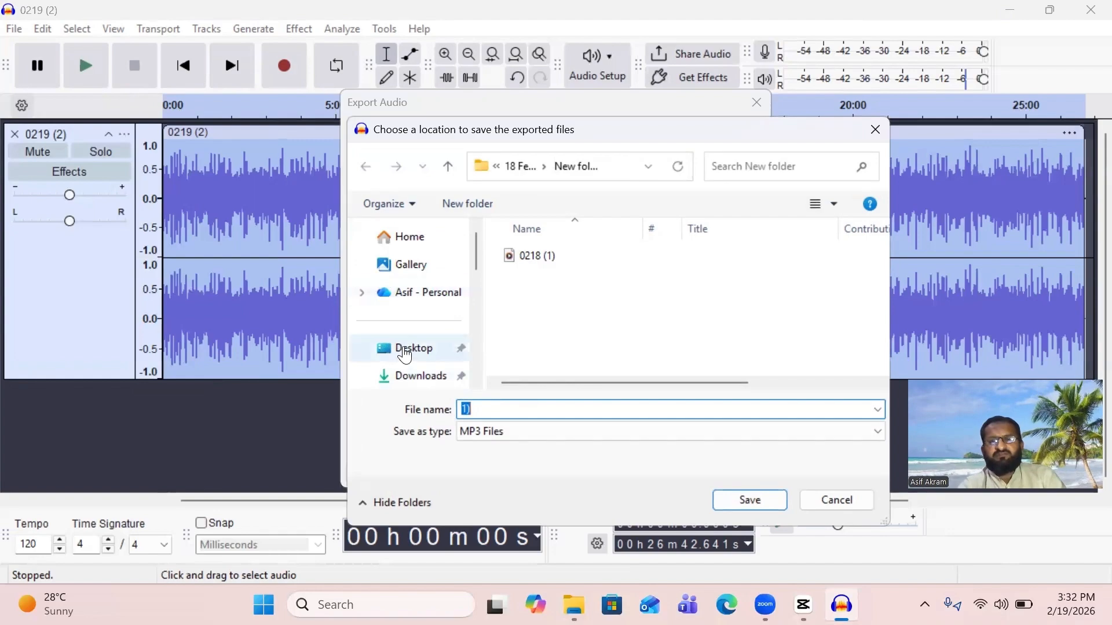
click(404, 351)
double_click(532, 256)
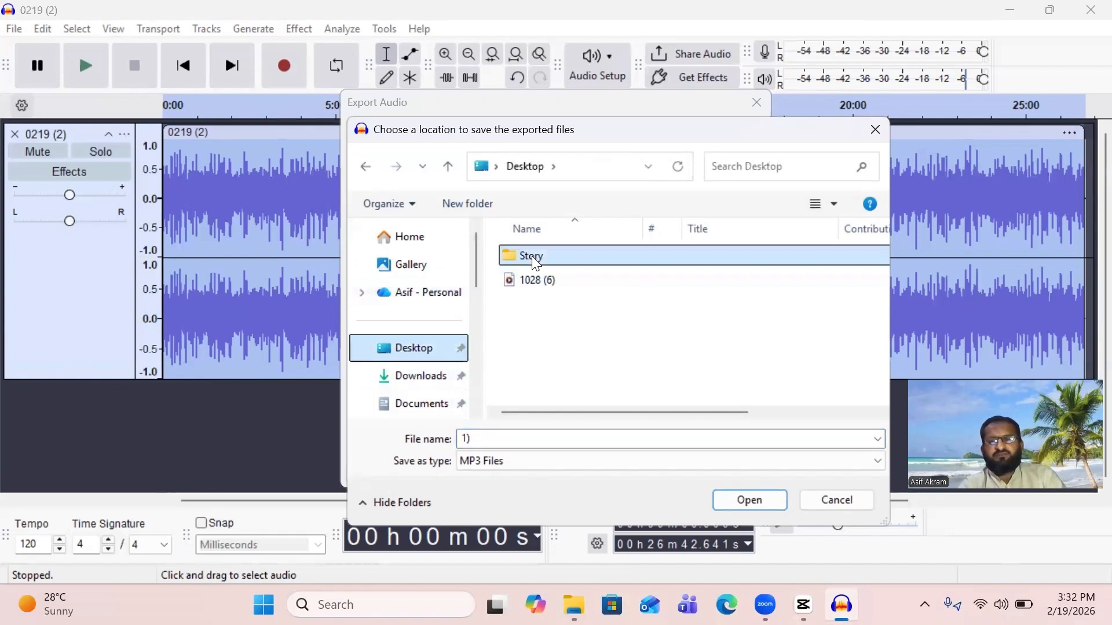
double_click(648, 256)
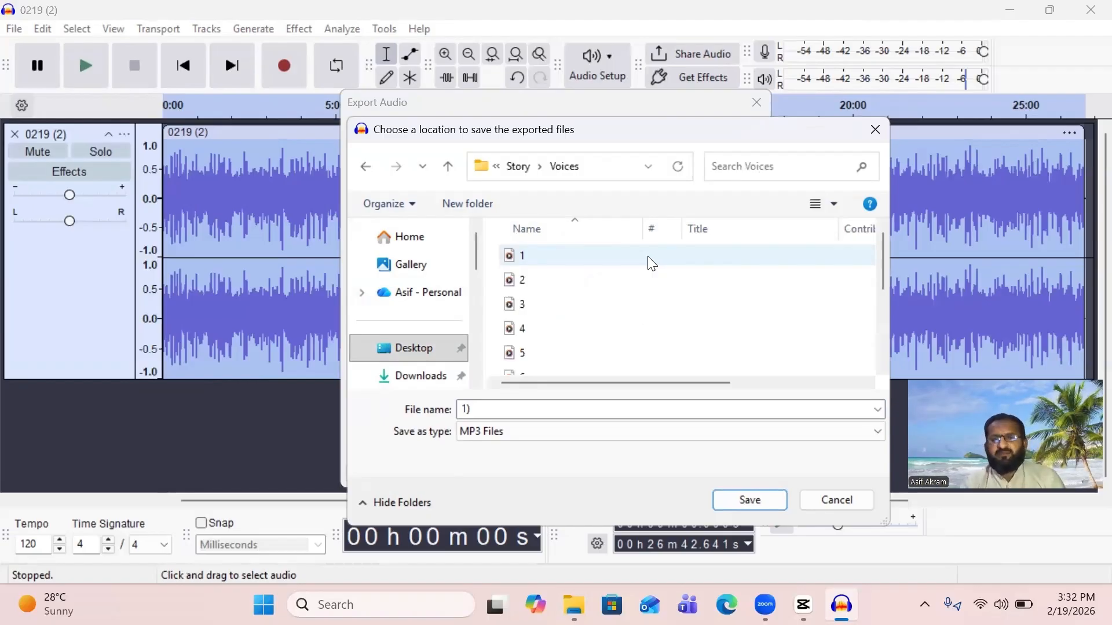
Create a new folder inside Voices and set it as the export location, with 3 as the file name.
scroll(567, 289, down, 2)
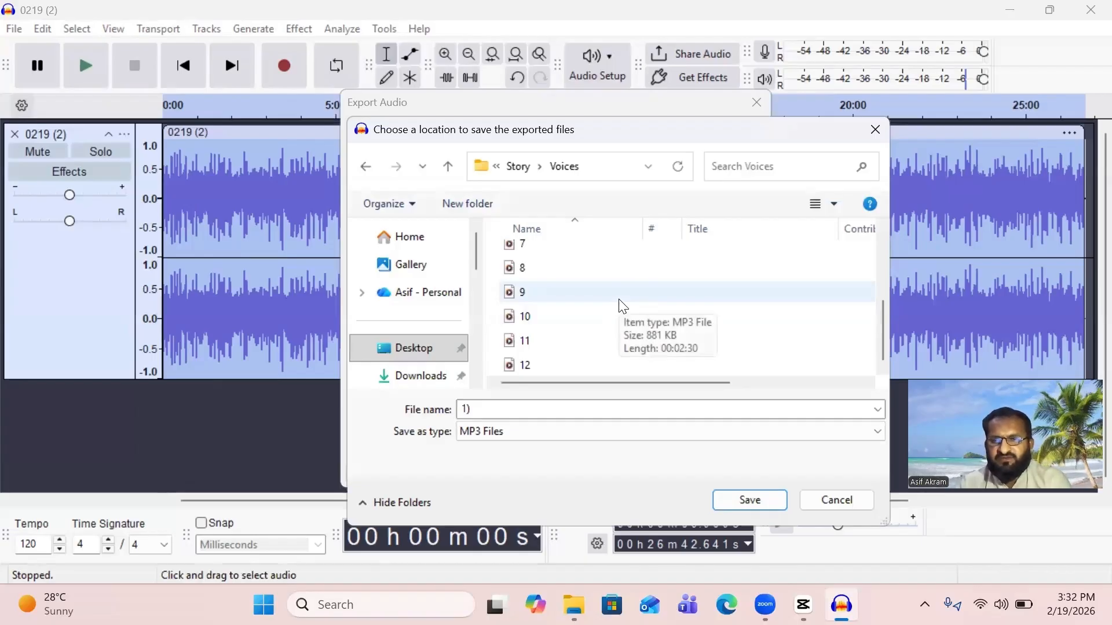
right_click(628, 258)
mouse_move(717, 434)
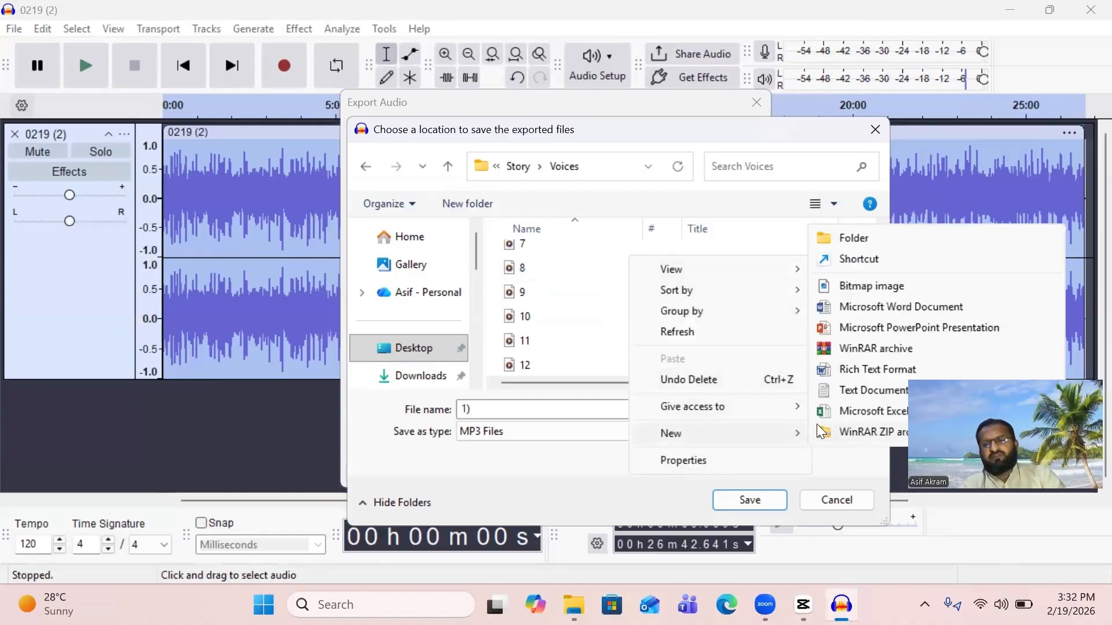
click(856, 237)
click(619, 324)
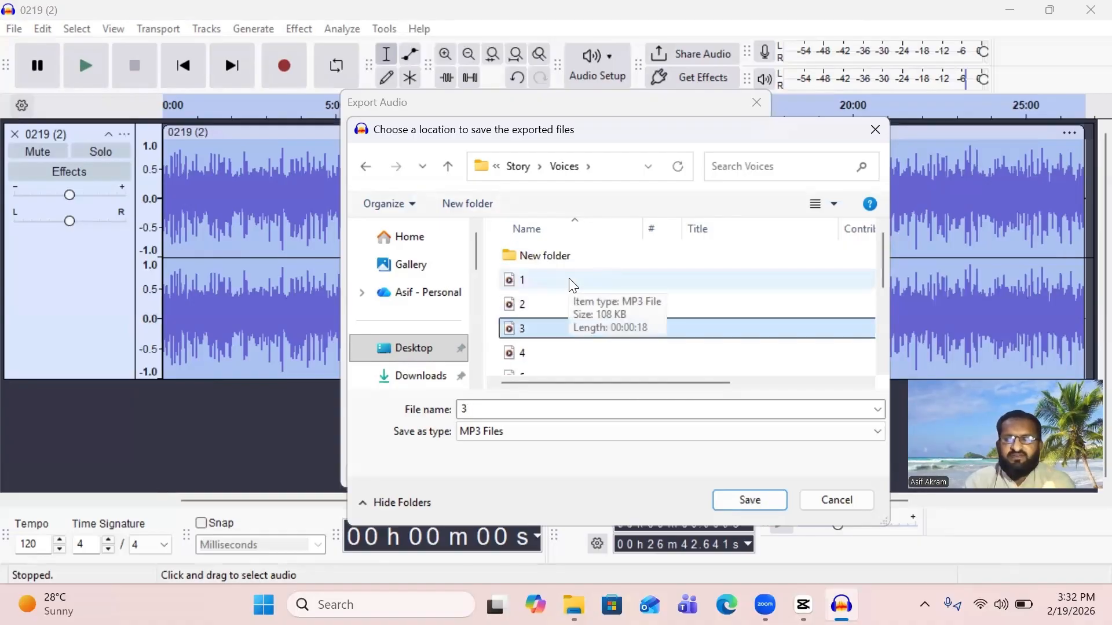
double_click(546, 256)
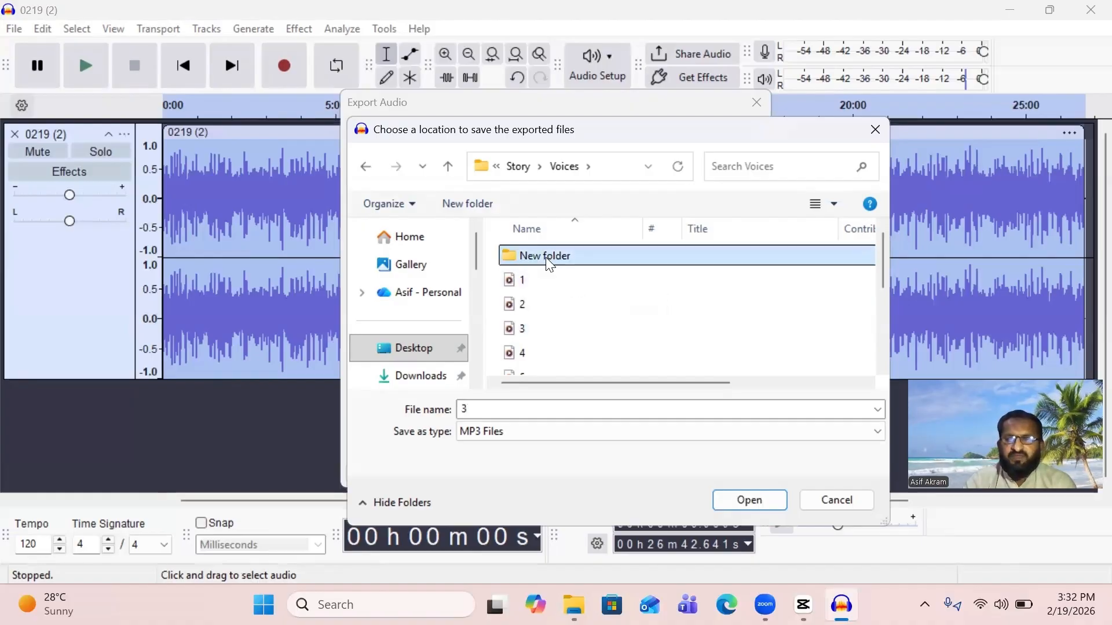
click(723, 493)
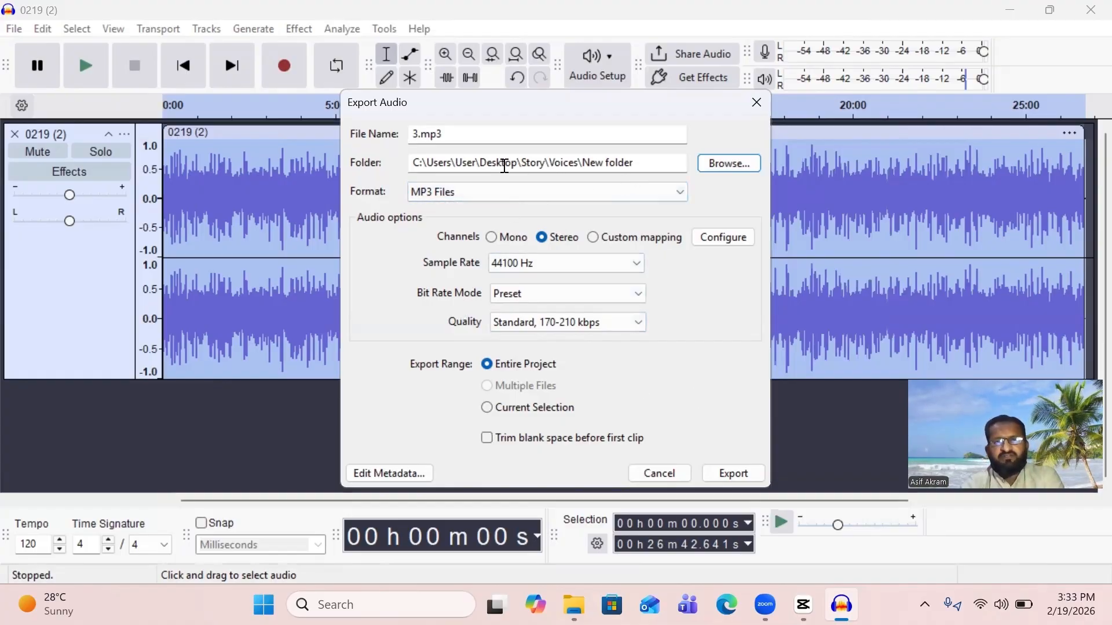
Export the entire project as a stereo 44100 Hz MP3 and close the project without saving changes.
click(743, 475)
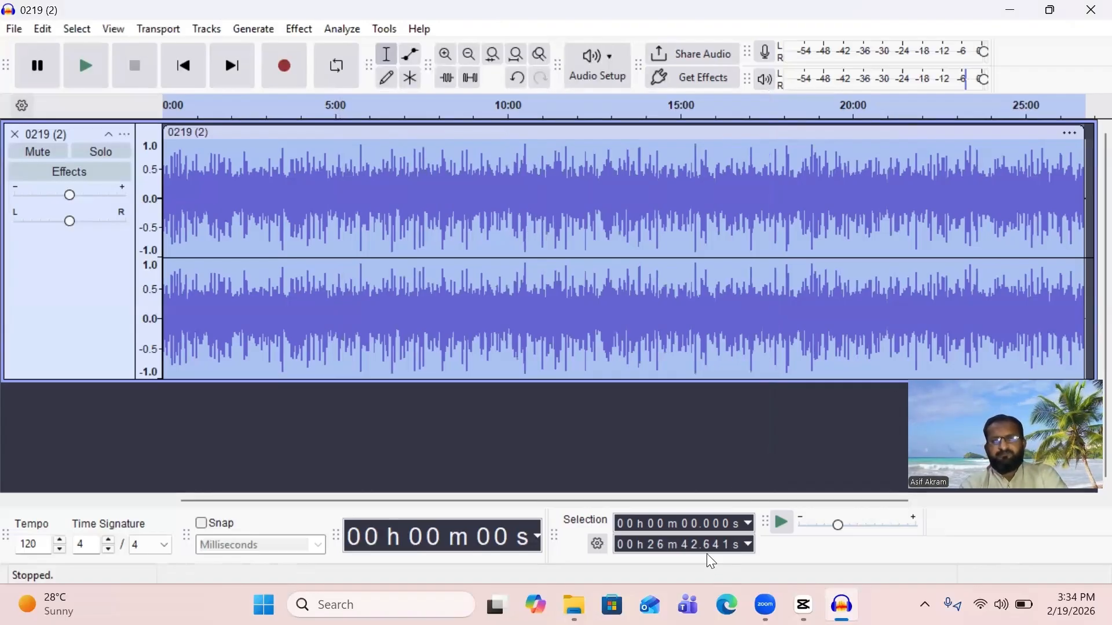
click(1087, 8)
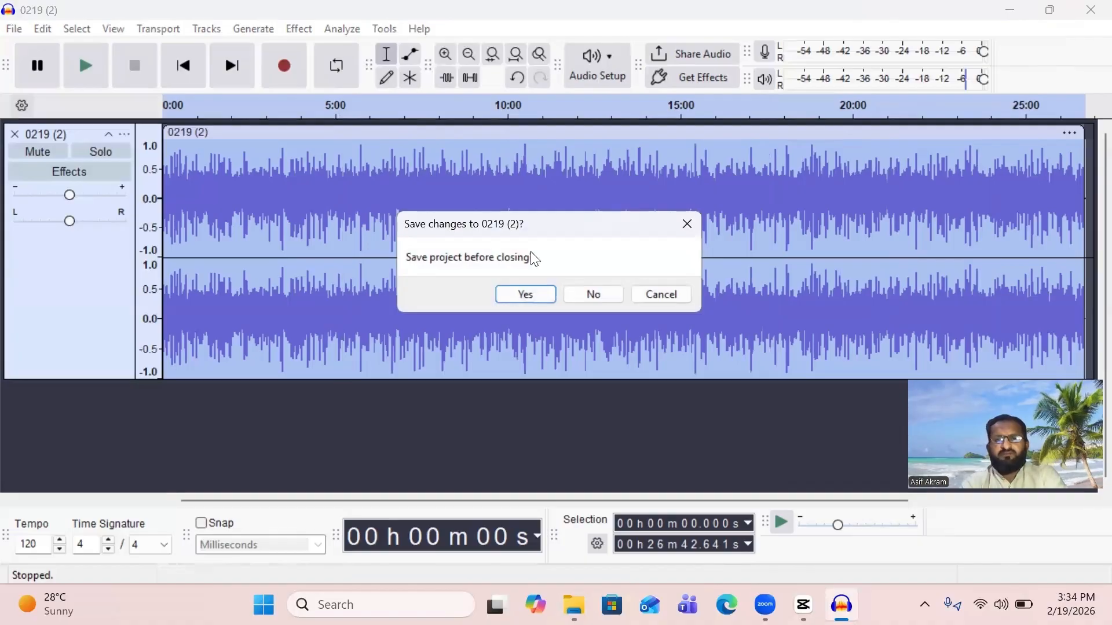
key(Tab)
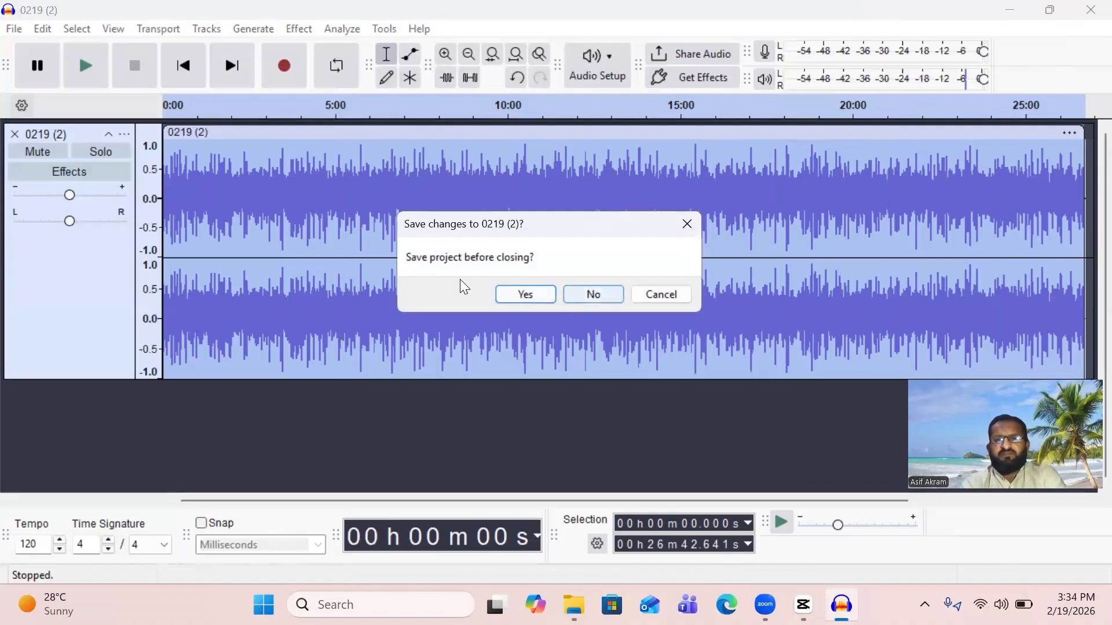
click(582, 294)
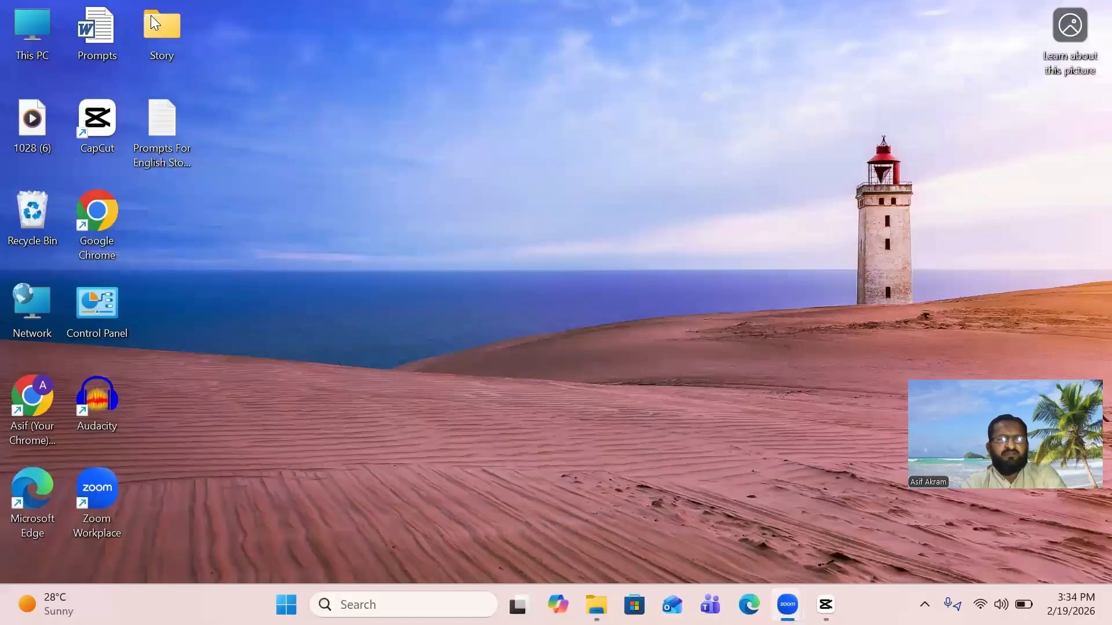
In File Explorer, open the New folder inside Story's Voices folder to check the exported audio file.
double_click(151, 15)
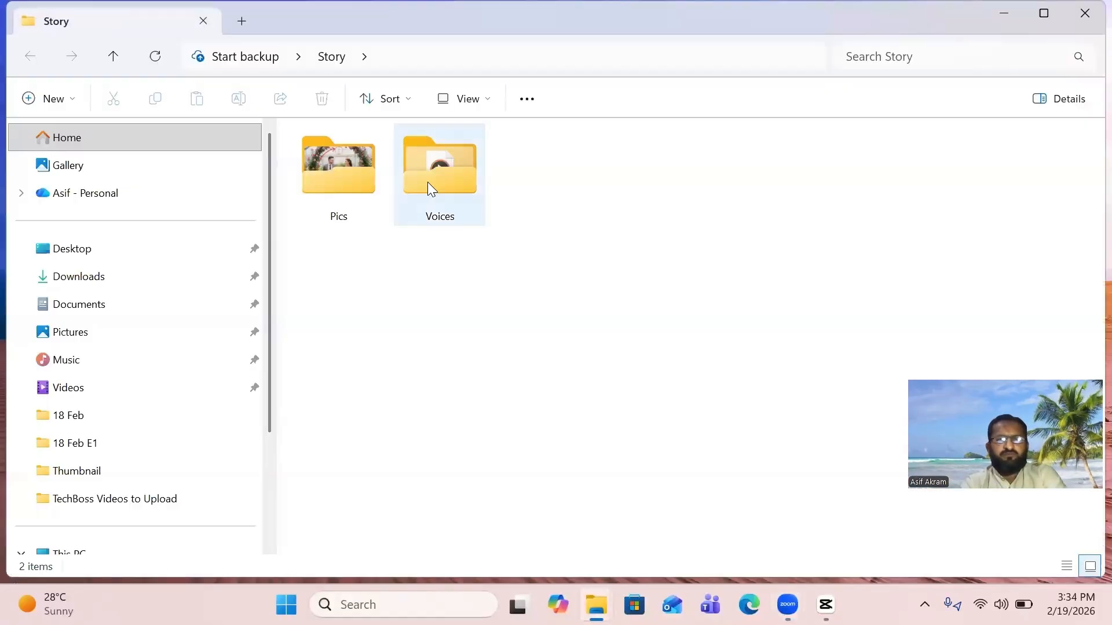
double_click(427, 182)
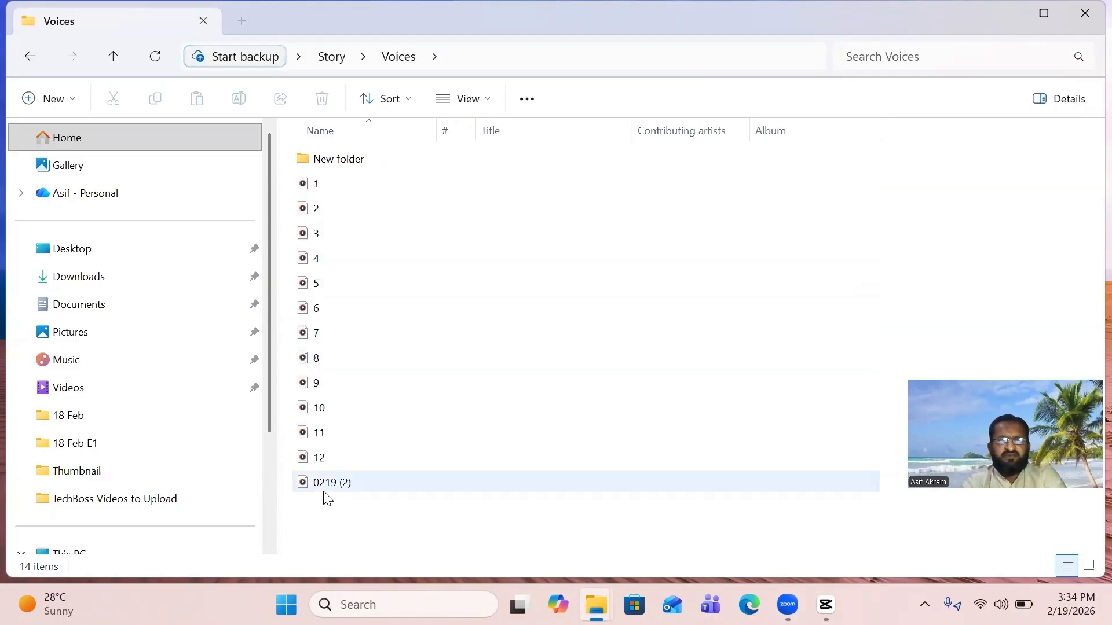
mouse_move(329, 489)
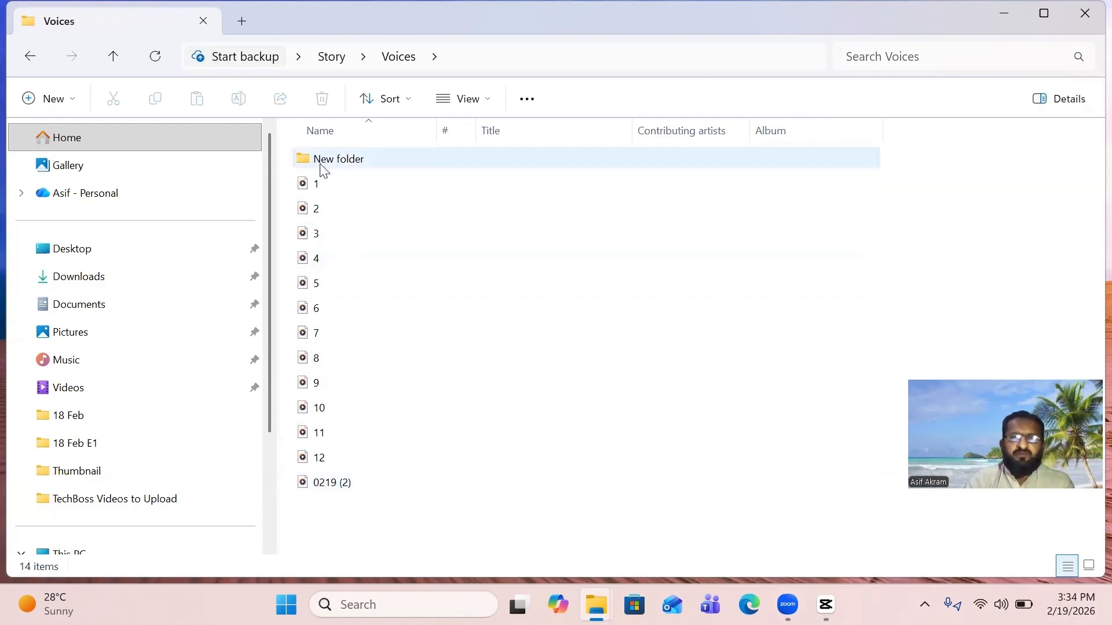
double_click(338, 158)
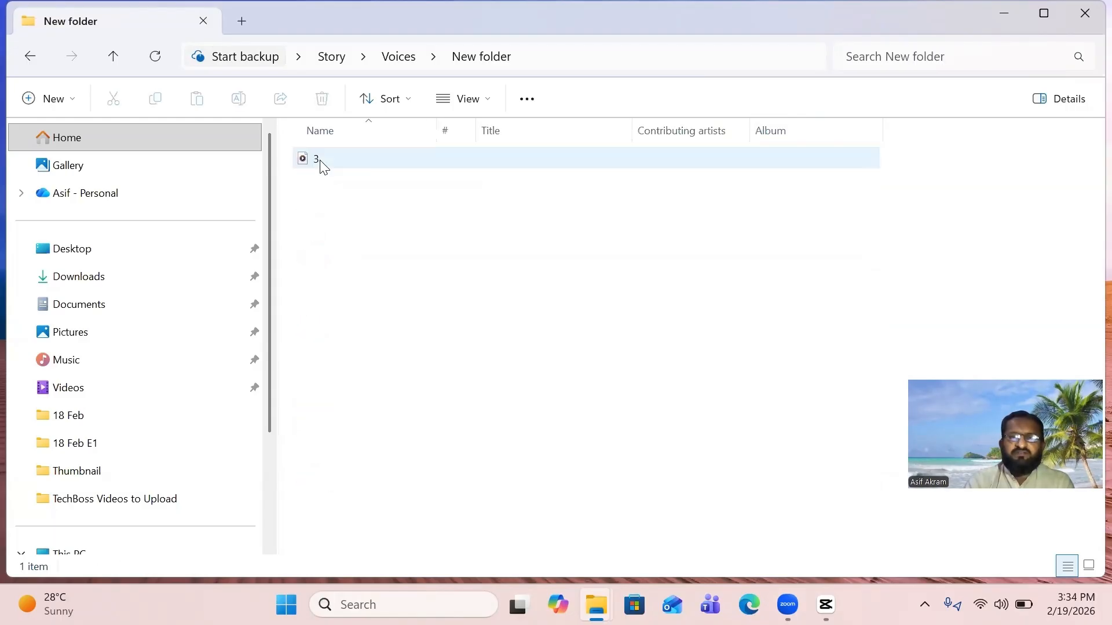